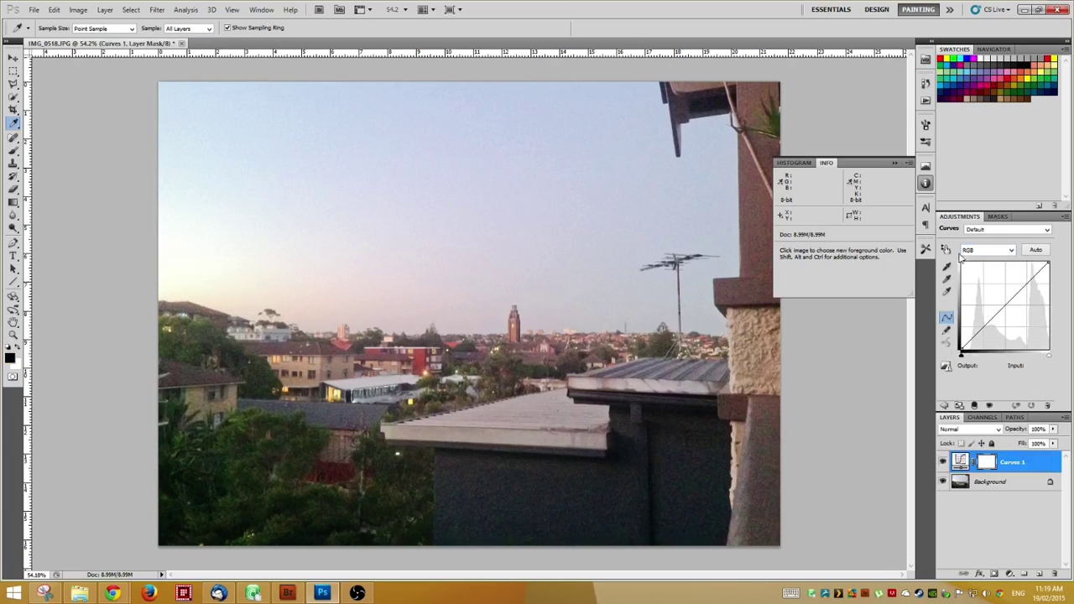
# Use the on-image adjustment of Curves 1 to lighten the shadow tones of the dark foreground wall.
pyautogui.click(946, 250)
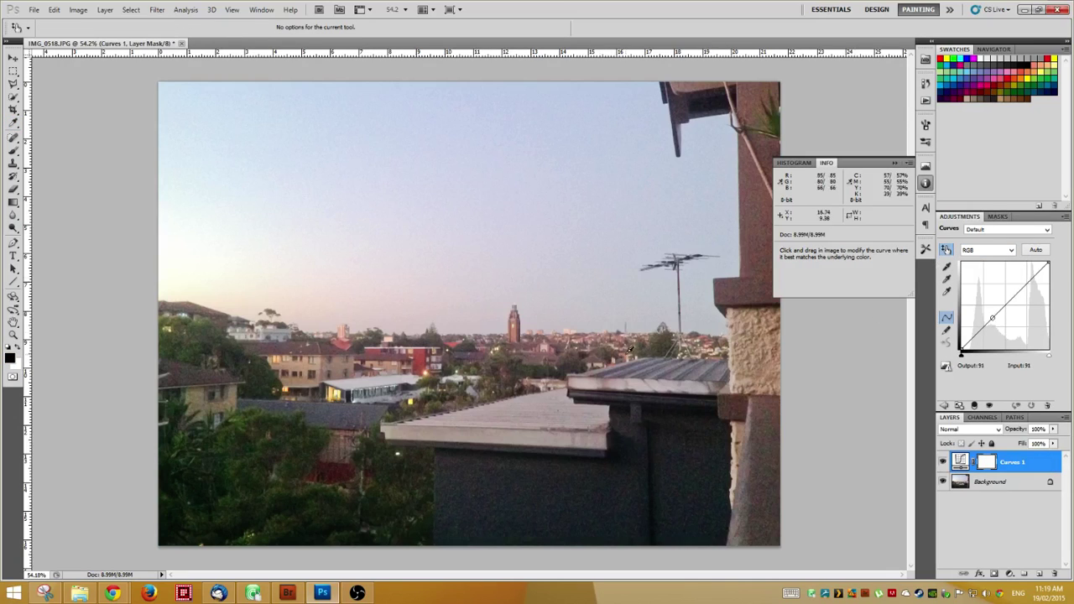
pyautogui.click(575, 481)
pyautogui.moveTo(575, 481); pyautogui.dragTo(596, 484)
pyautogui.moveTo(669, 413); pyautogui.dragTo(670, 416)
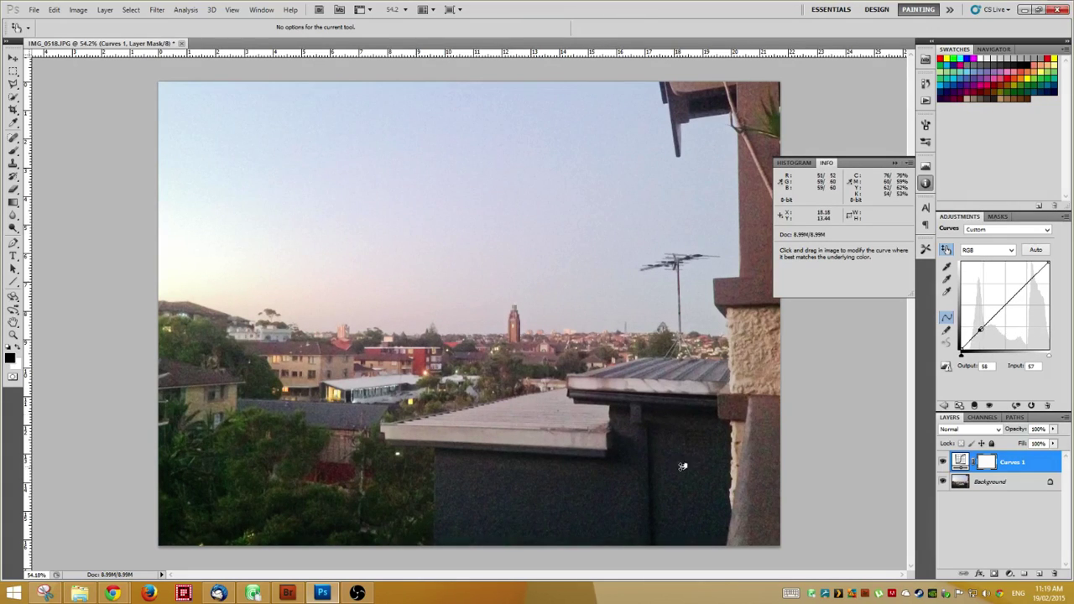
pyautogui.moveTo(683, 467); pyautogui.dragTo(683, 436)
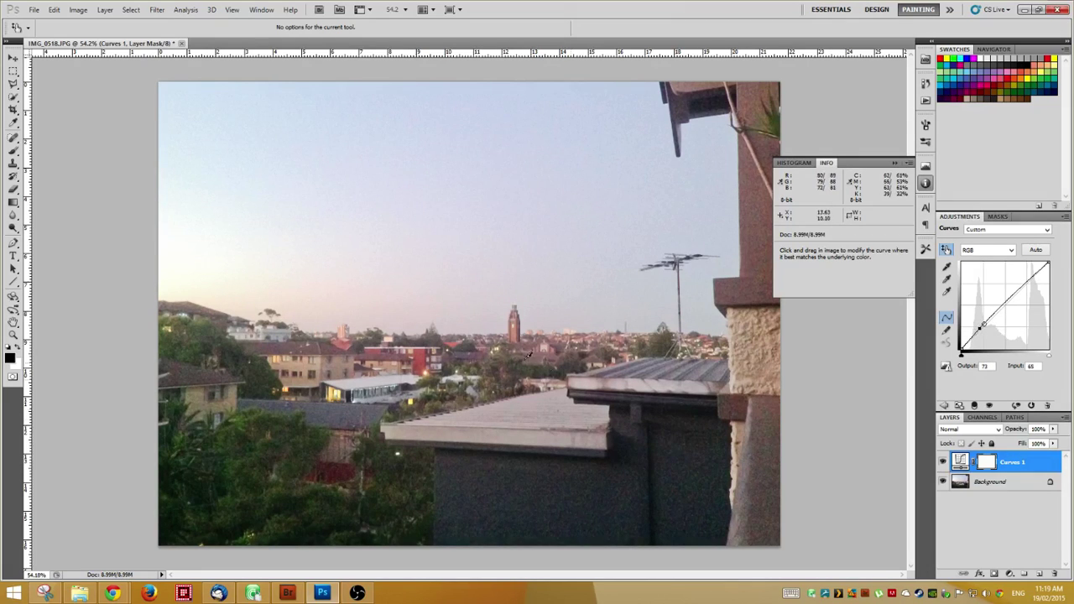
# Add Curves 1 points sampled from the dark foliage, the blue-grey roof and the apartment building's facade.
pyautogui.moveTo(238, 531); pyautogui.dragTo(239, 533)
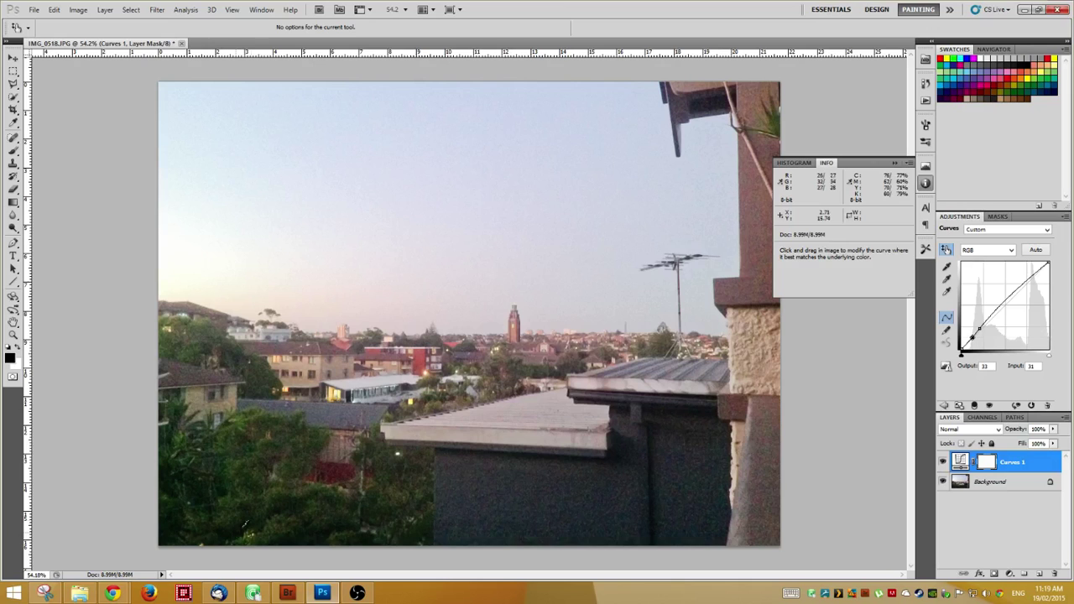
pyautogui.click(349, 409)
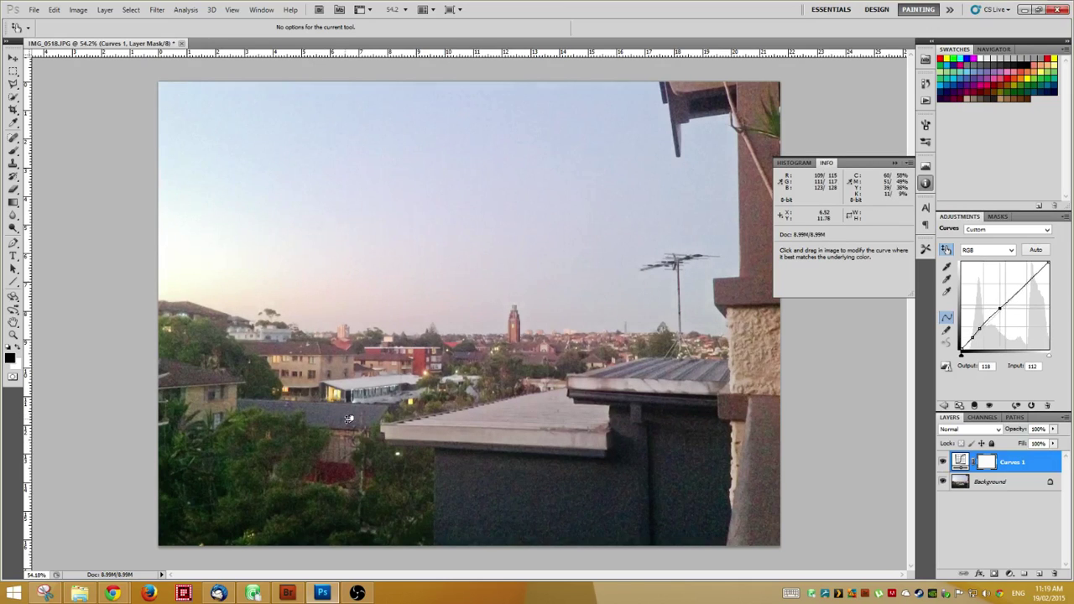
pyautogui.moveTo(326, 359); pyautogui.dragTo(303, 360)
# Try to darken the midtones of the distant buildings with the on-image curve adjustment, and undo it.
pyautogui.moveTo(490, 347); pyautogui.dragTo(490, 344)
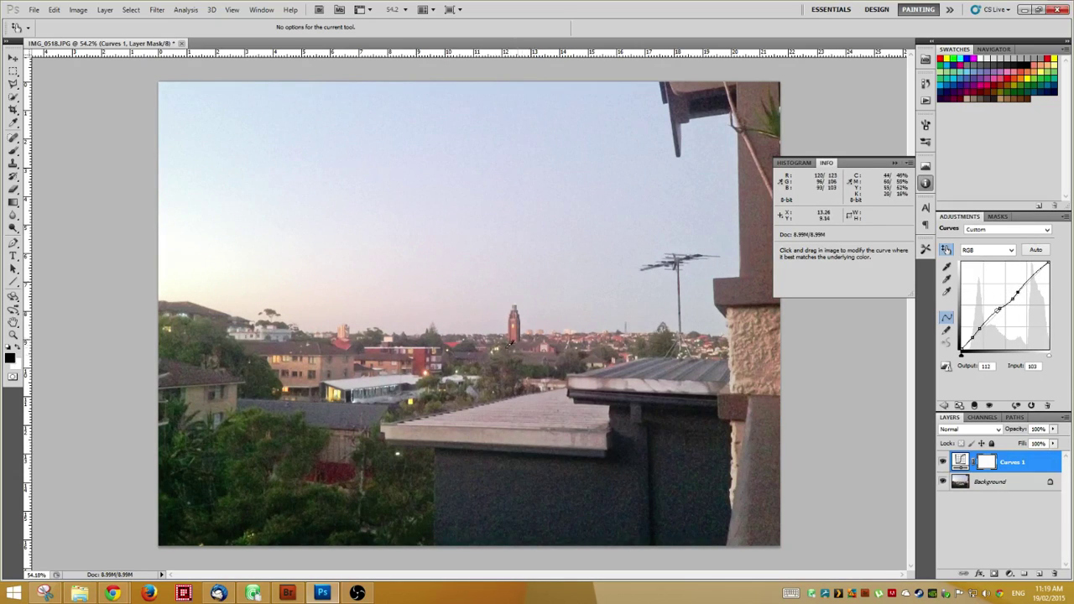
pyautogui.click(430, 347)
pyautogui.moveTo(341, 366); pyautogui.dragTo(341, 370)
pyautogui.moveTo(343, 362); pyautogui.dragTo(343, 367)
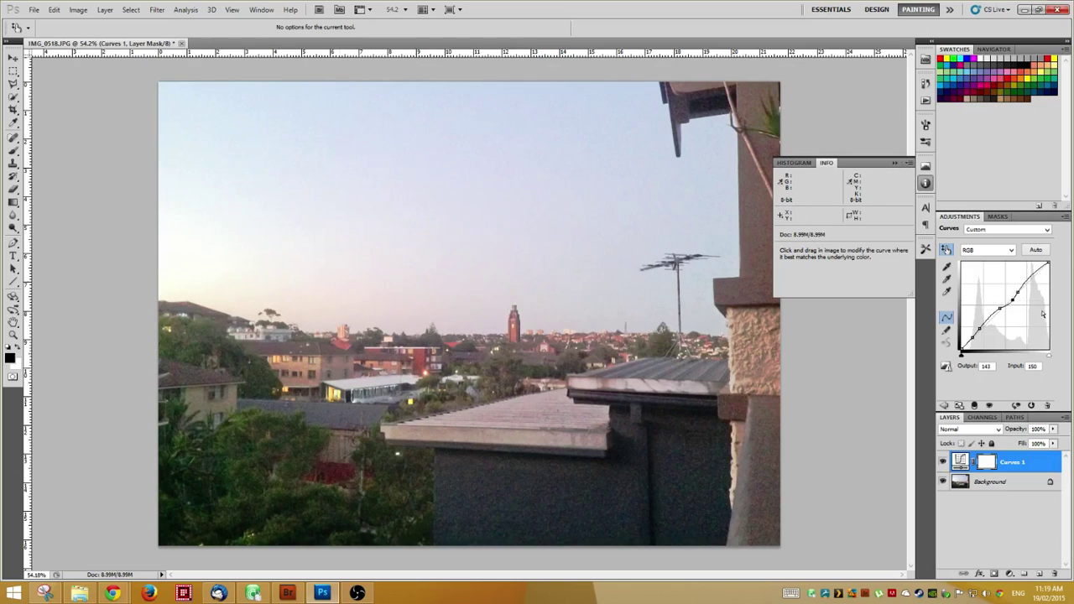
pyautogui.hotkey('ctrl', 'z')
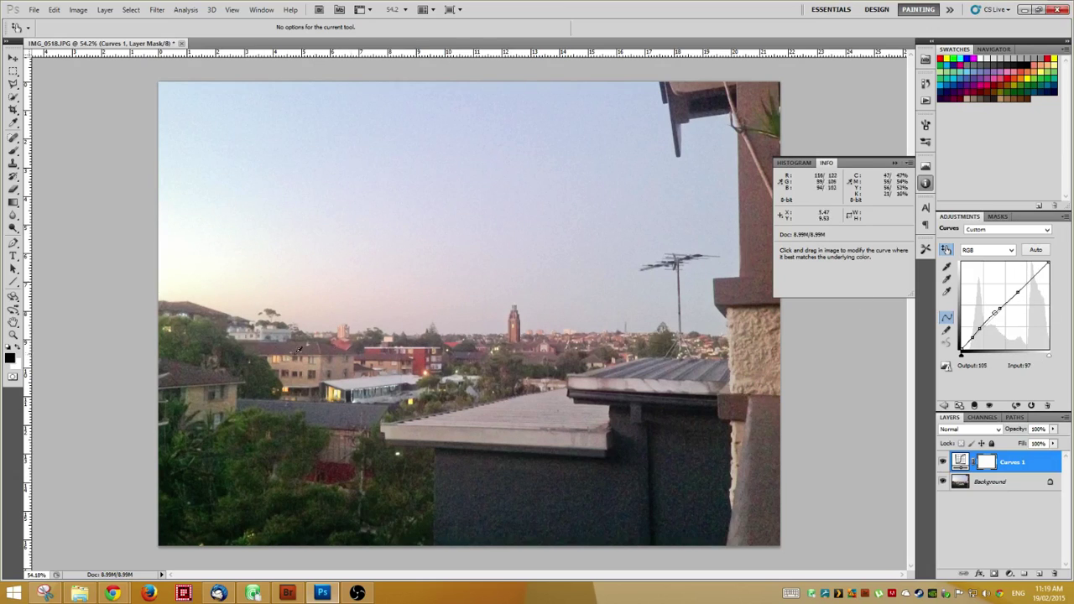
# Raise the upper midtone point of Curves 1 to output 174 at input 164, and compare the photo with and without the curve.
pyautogui.moveTo(302, 362); pyautogui.dragTo(300, 363)
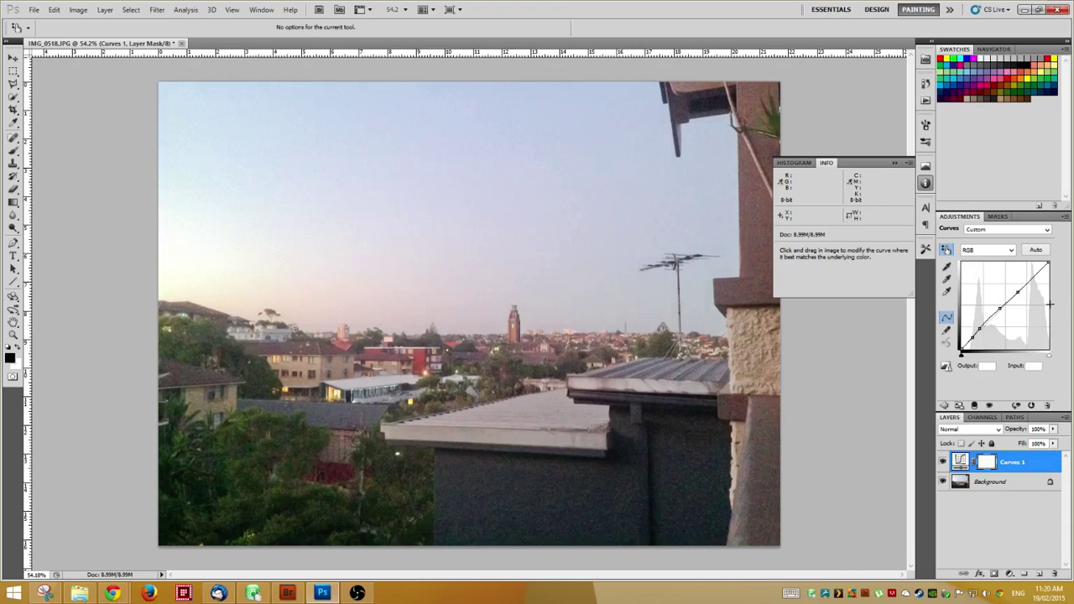
pyautogui.moveTo(1018, 291); pyautogui.dragTo(1016, 290)
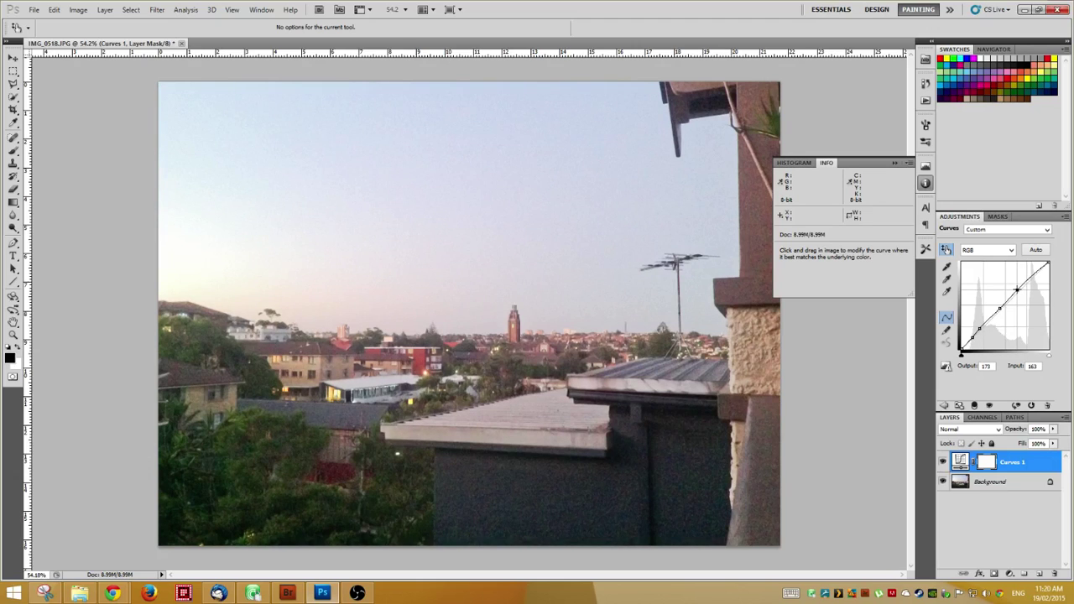
pyautogui.click(943, 462)
pyautogui.click(943, 461)
pyautogui.click(943, 461)
pyautogui.click(942, 462)
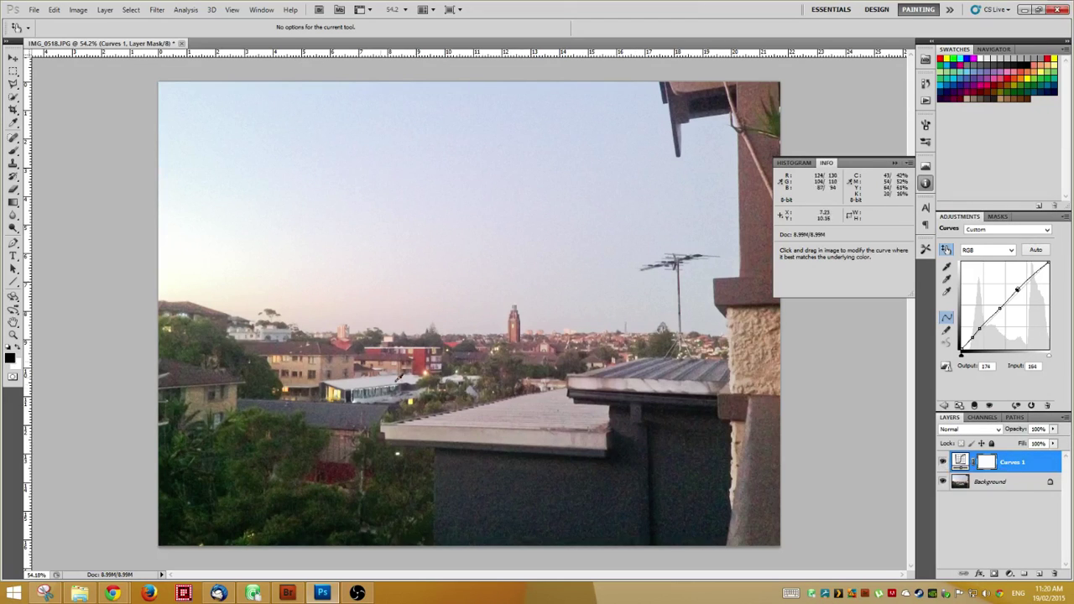
# Hide Curves 1 and add a second Curves layer with an S-curve: input 186 to output 198, input 61 to output 48.
pyautogui.click(942, 462)
pyautogui.click(942, 462)
pyautogui.click(942, 462)
pyautogui.click(943, 406)
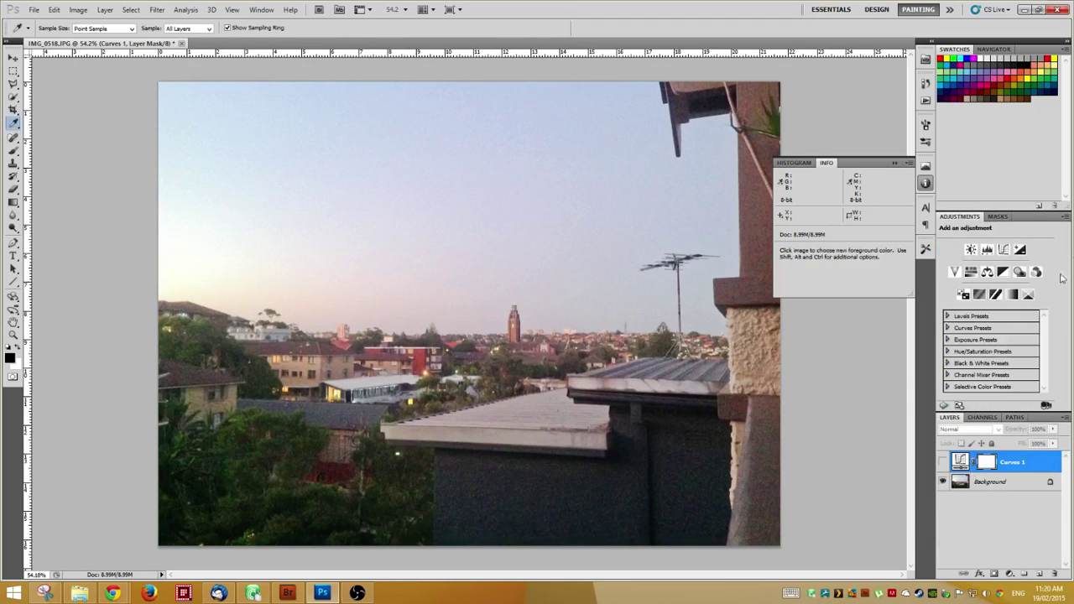
pyautogui.click(1004, 249)
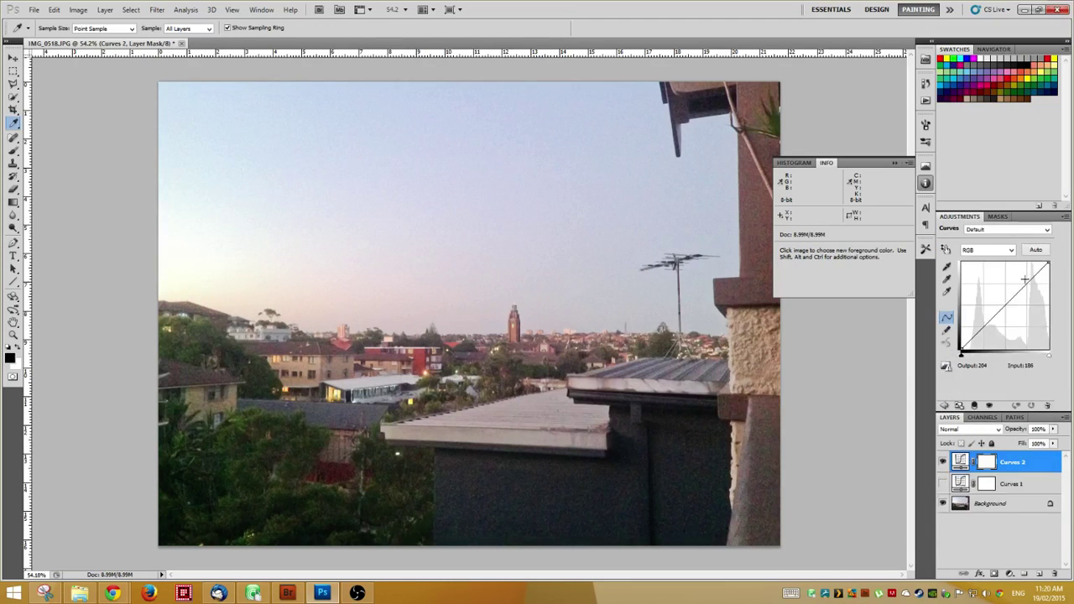
pyautogui.click(1024, 283)
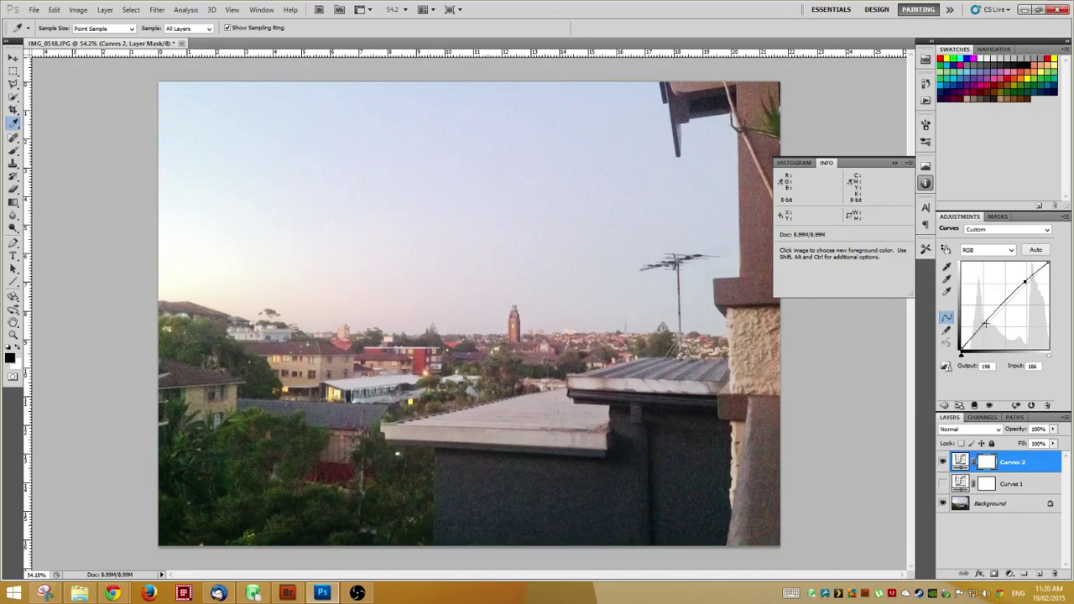
pyautogui.moveTo(982, 326); pyautogui.dragTo(983, 333)
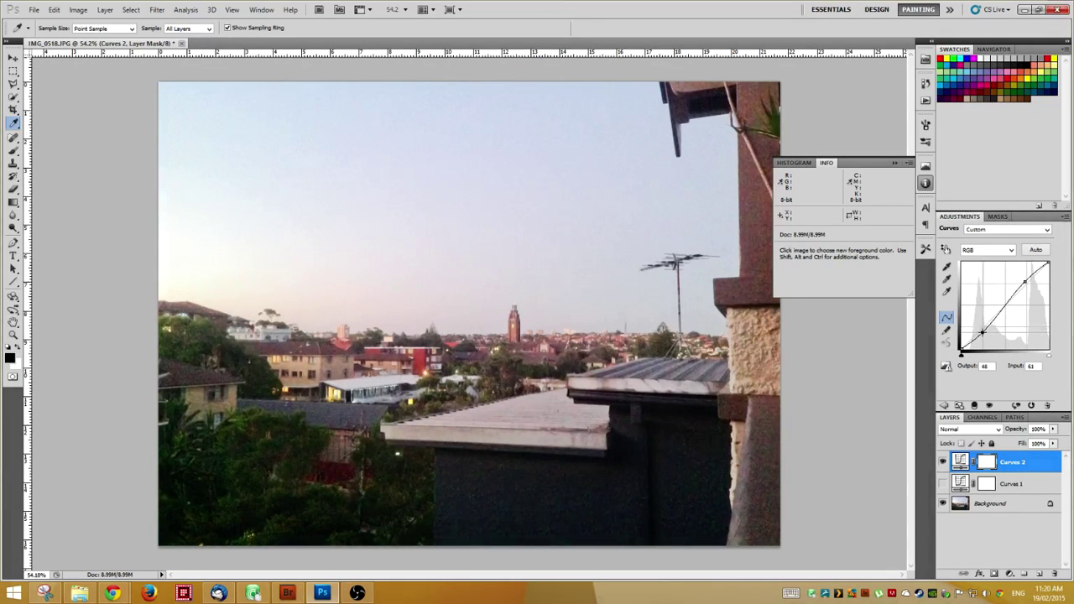
# Compare the two curve layers one at a time, leave Curves 1 visible and delete Curves 2.
pyautogui.click(943, 464)
pyautogui.click(942, 463)
pyautogui.click(943, 463)
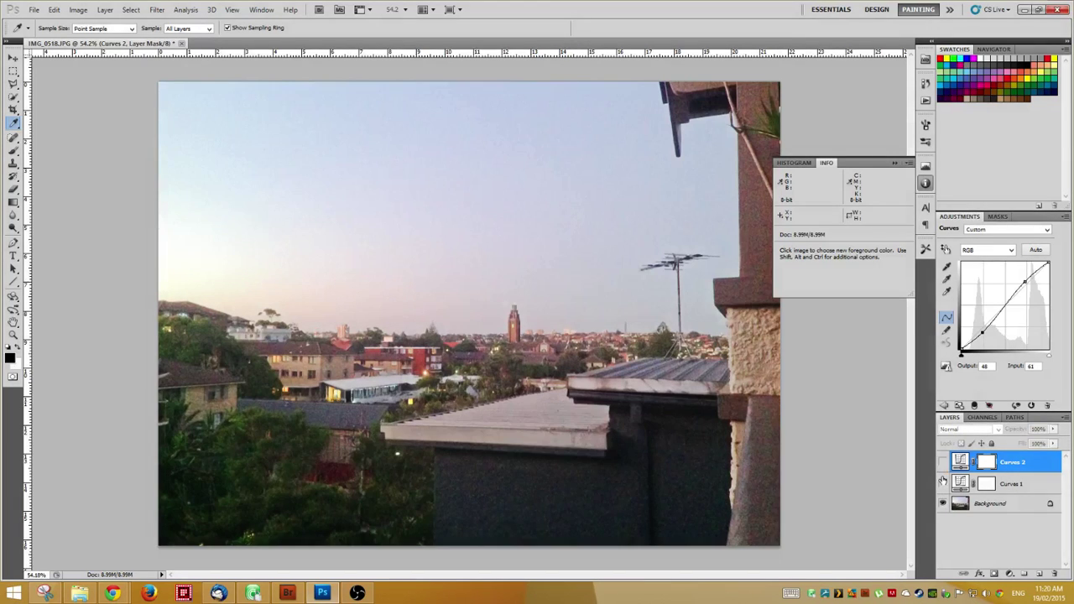
pyautogui.click(943, 482)
pyautogui.click(943, 483)
pyautogui.click(943, 483)
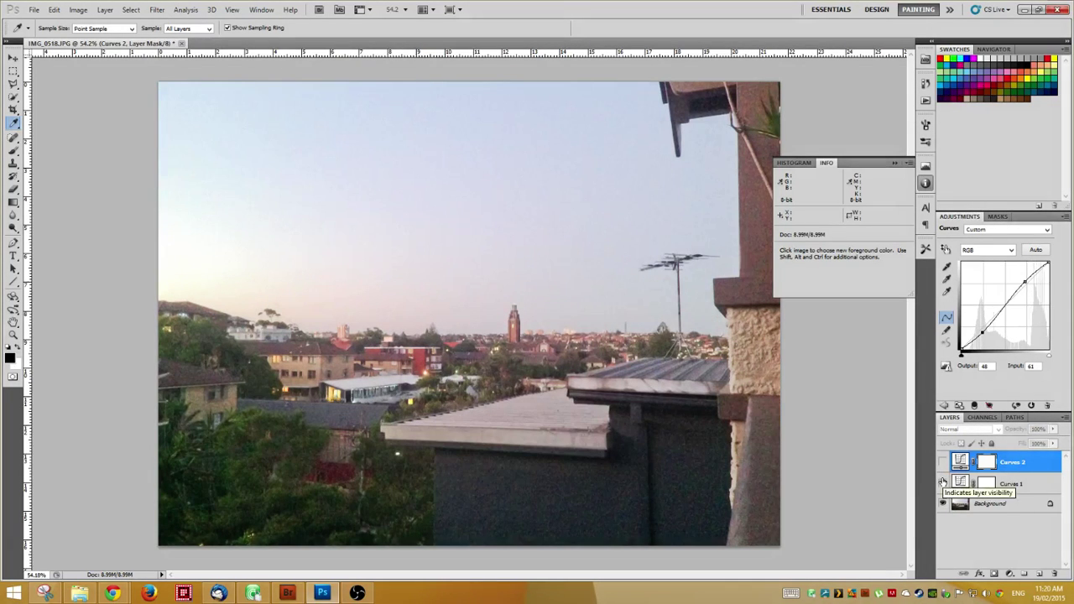
pyautogui.moveTo(959, 460); pyautogui.dragTo(1056, 574)
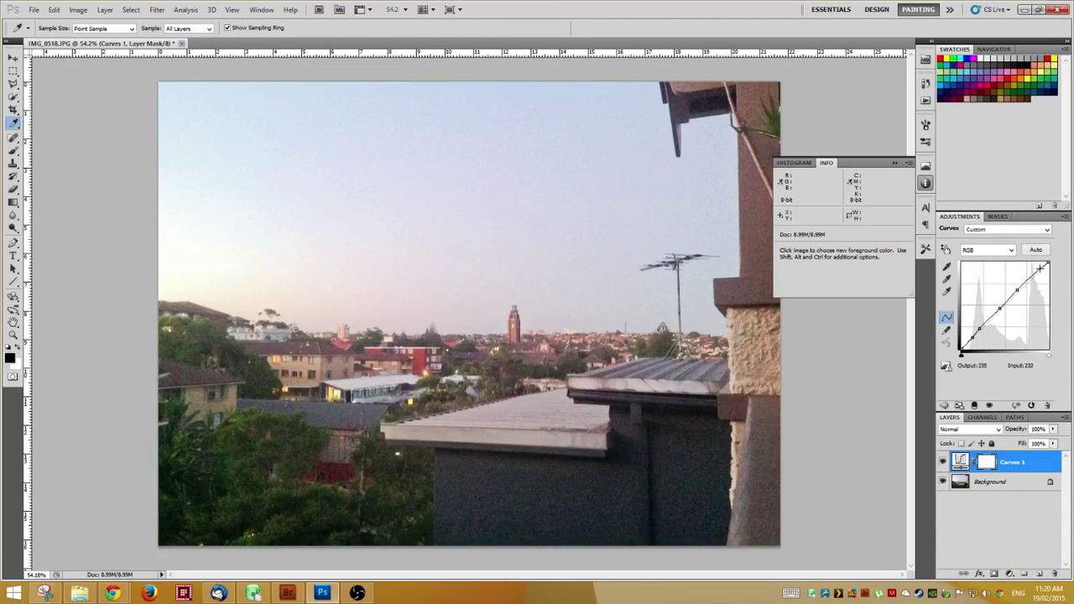
# Add a highlight point to Curves 1 by adjusting the sky tones directly on the photo.
pyautogui.moveTo(511, 223); pyautogui.dragTo(515, 215)
pyautogui.click(946, 250)
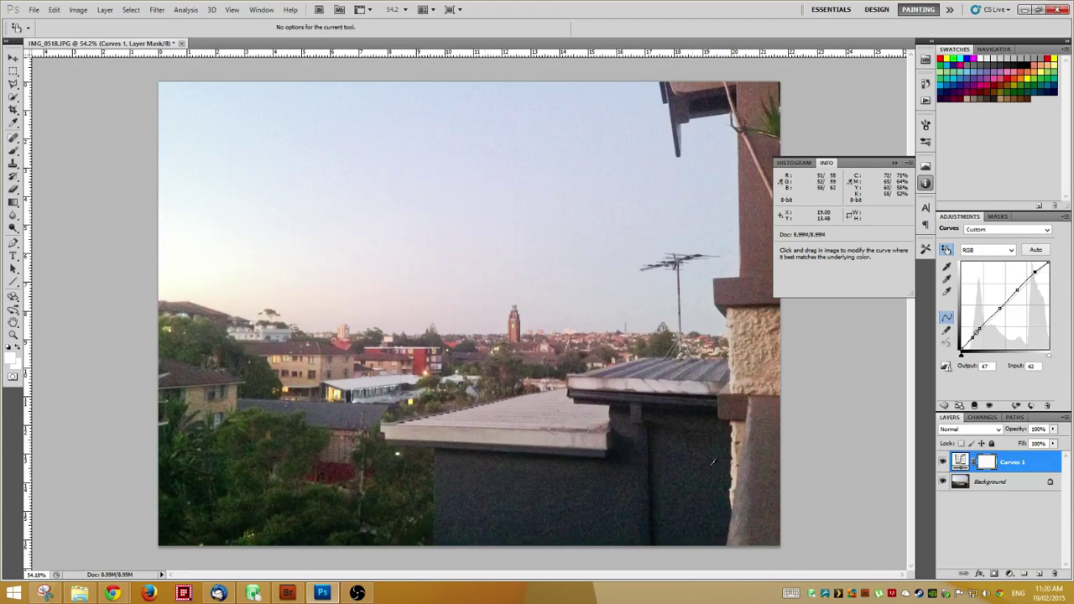
# Add a Threshold adjustment layer and set its level to 34 to isolate the darkest areas.
pyautogui.click(944, 406)
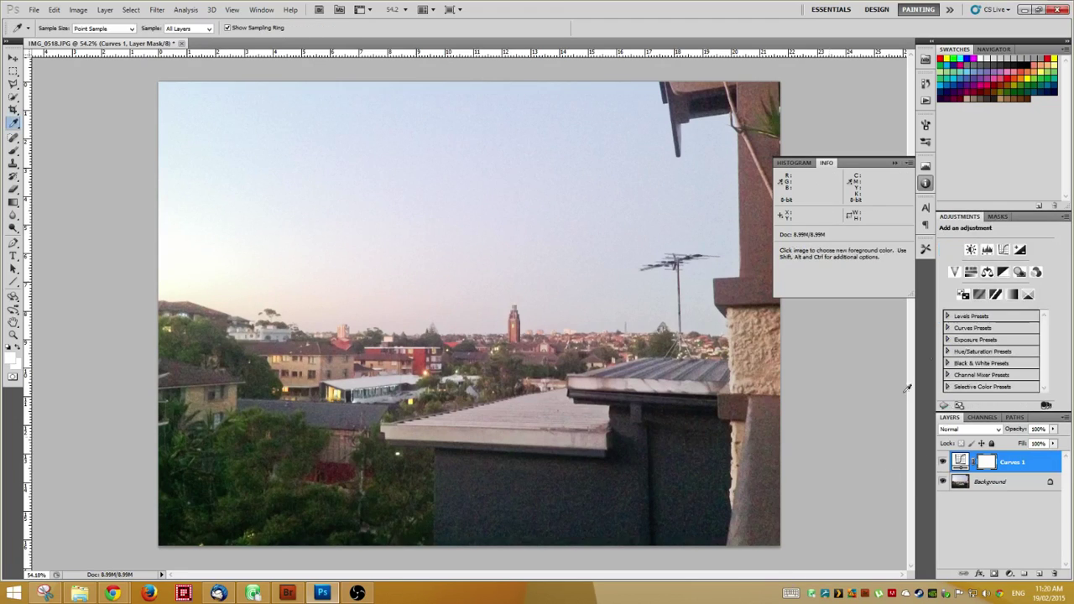
pyautogui.click(995, 294)
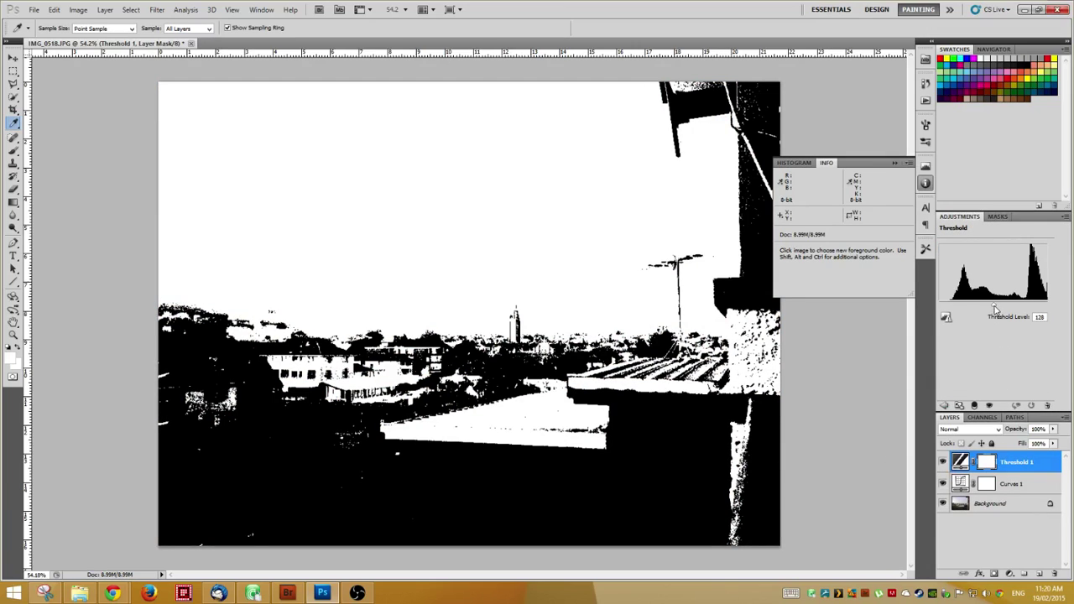
pyautogui.moveTo(995, 308); pyautogui.dragTo(954, 311)
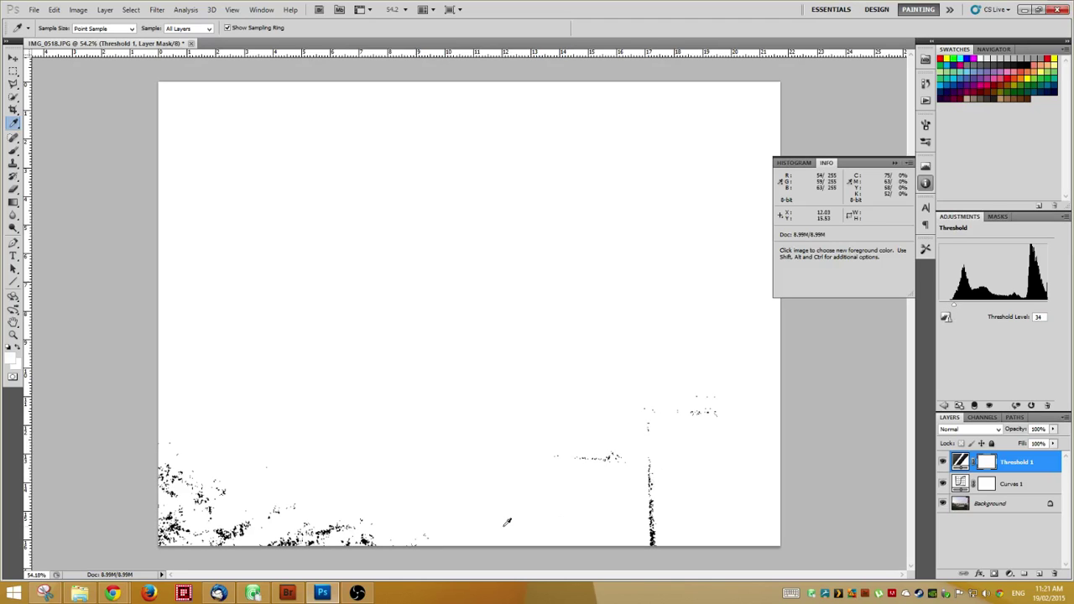
# Place a color sampler on a remaining black patch along the photo's bottom edge, in the dark foliage.
pyautogui.scroll(2, 507, 522)
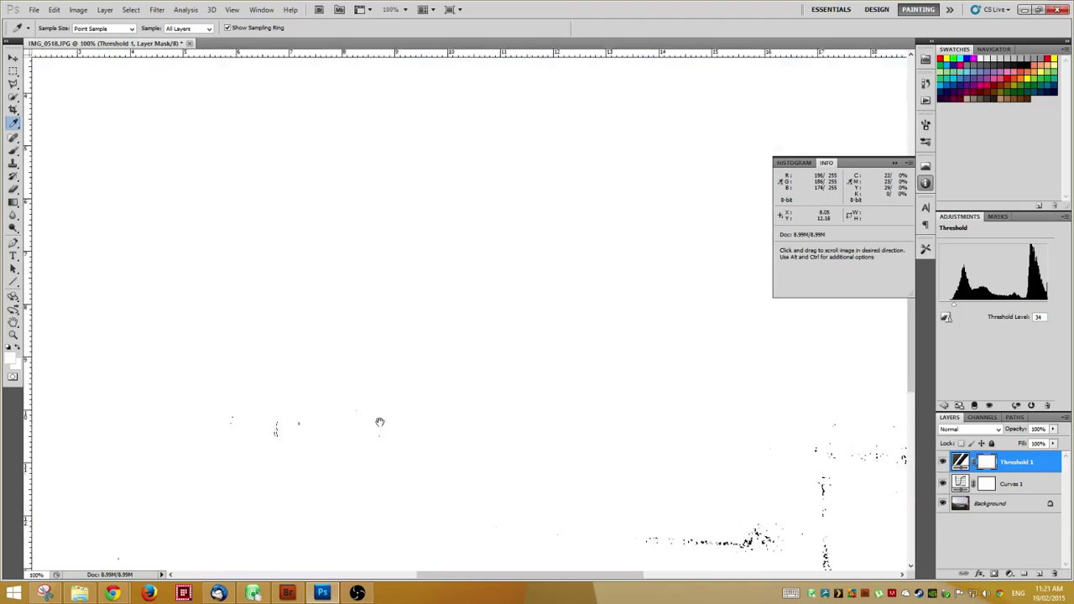
pyautogui.moveTo(377, 419); pyautogui.dragTo(460, 249)
pyautogui.hotkey('ctrl', 'r')
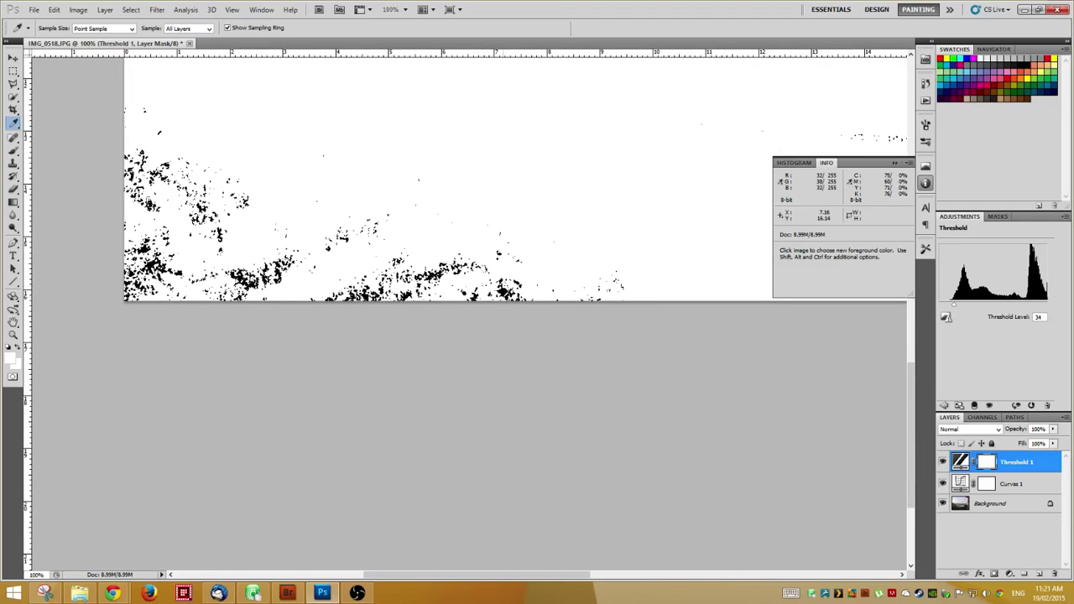
pyautogui.press('shift')
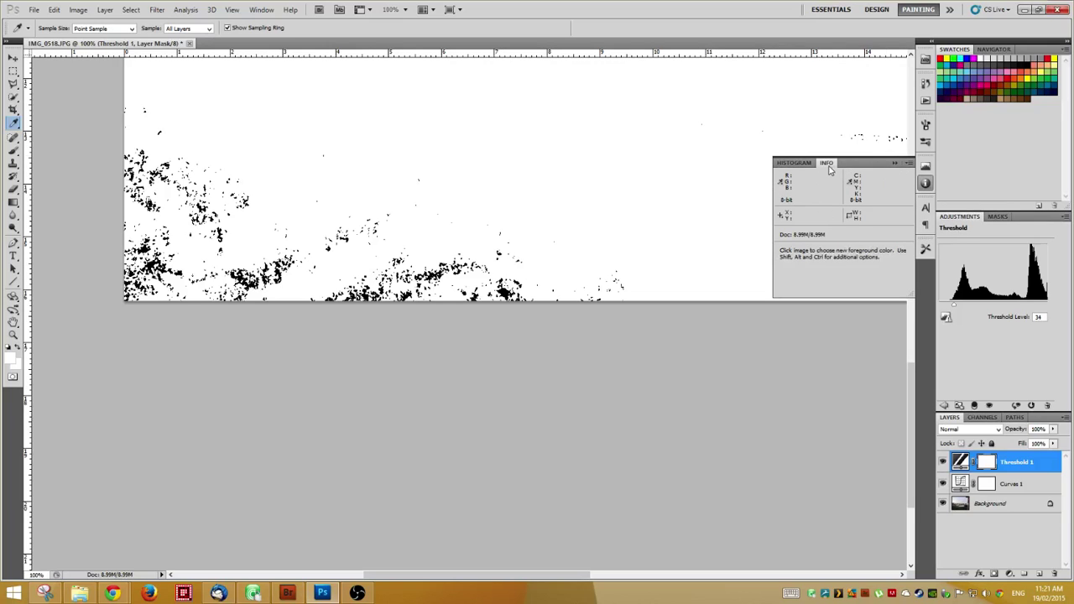
pyautogui.click(251, 10)
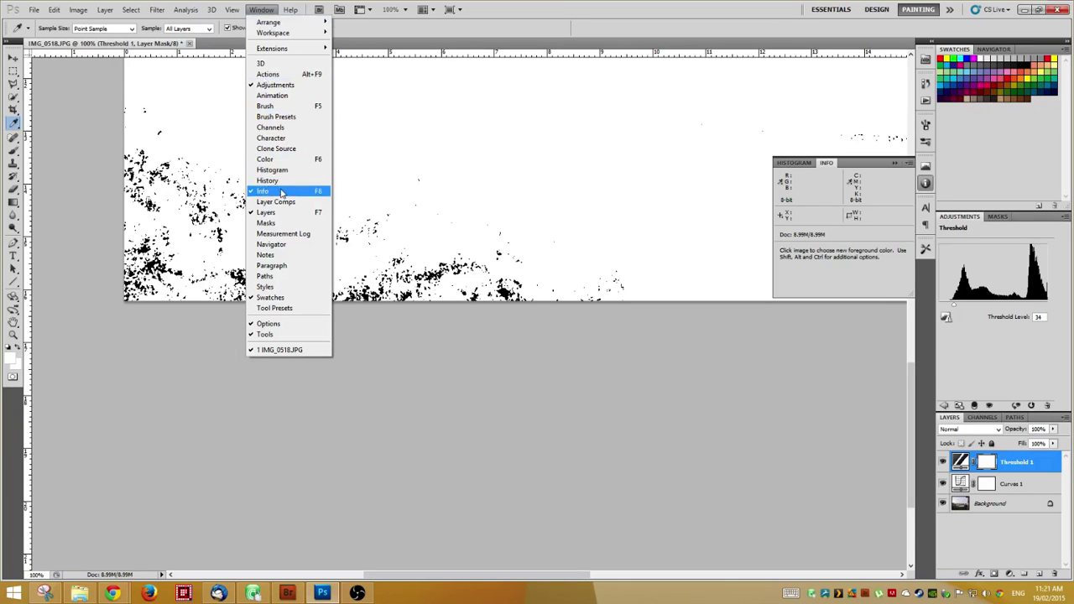
pyautogui.click(631, 373)
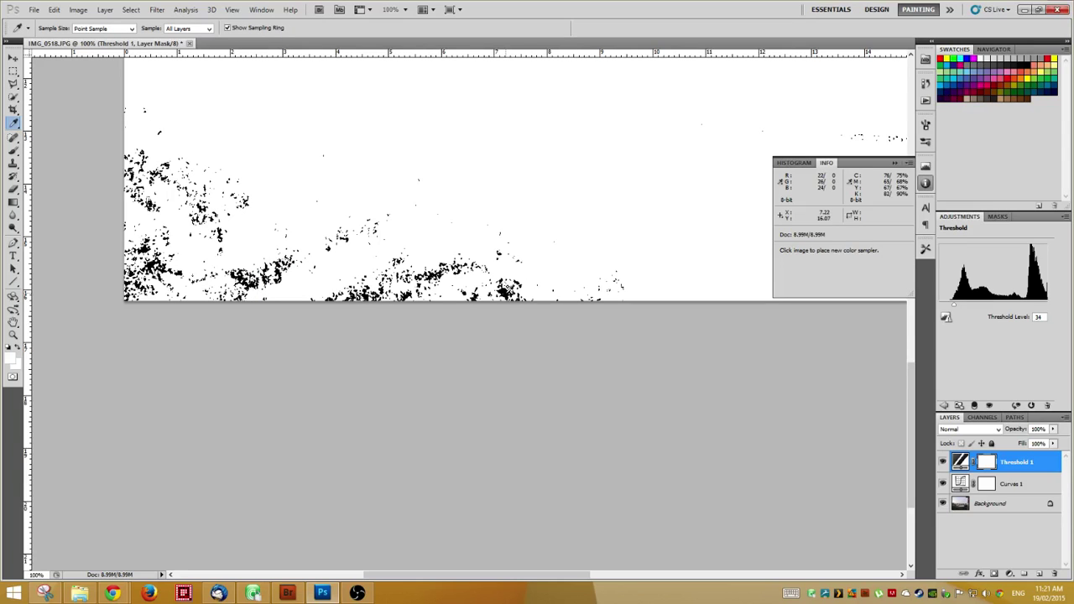
pyautogui.keyDown('shift'); pyautogui.click(508, 287); pyautogui.keyUp('shift')
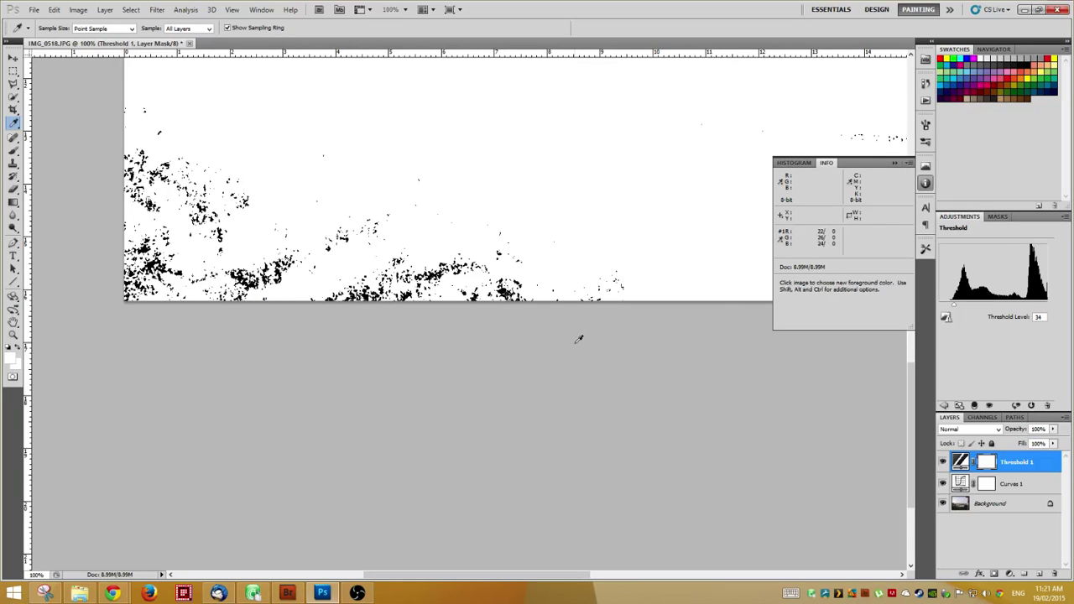
# Set the Threshold level to 251 and place a second color sampler in the white patch of sky.
pyautogui.press('space')
pyautogui.moveTo(294, 148); pyautogui.dragTo(356, 378)
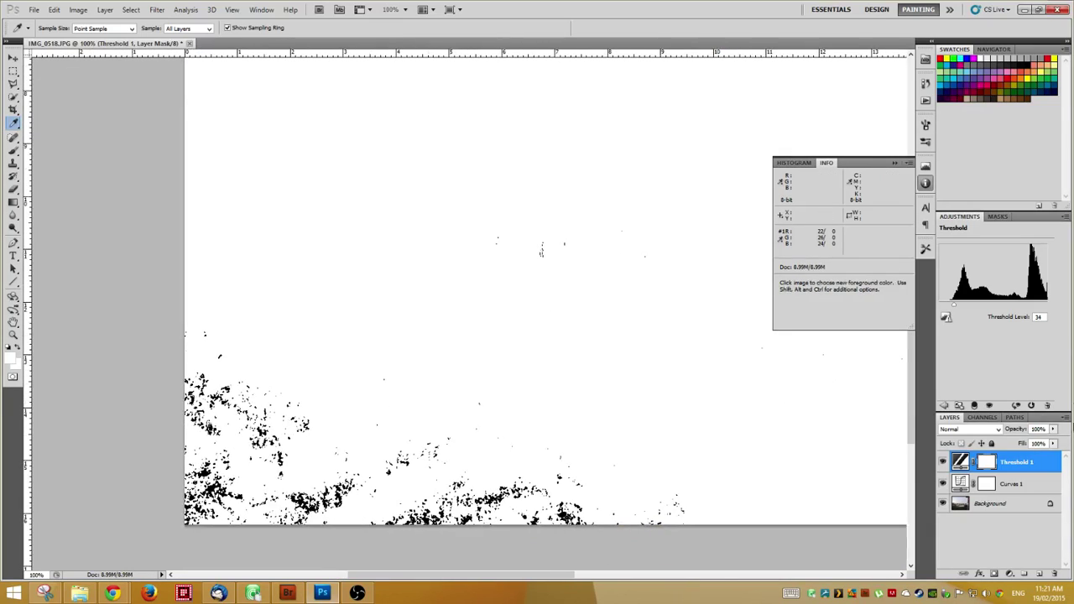
pyautogui.moveTo(958, 309); pyautogui.dragTo(1052, 311)
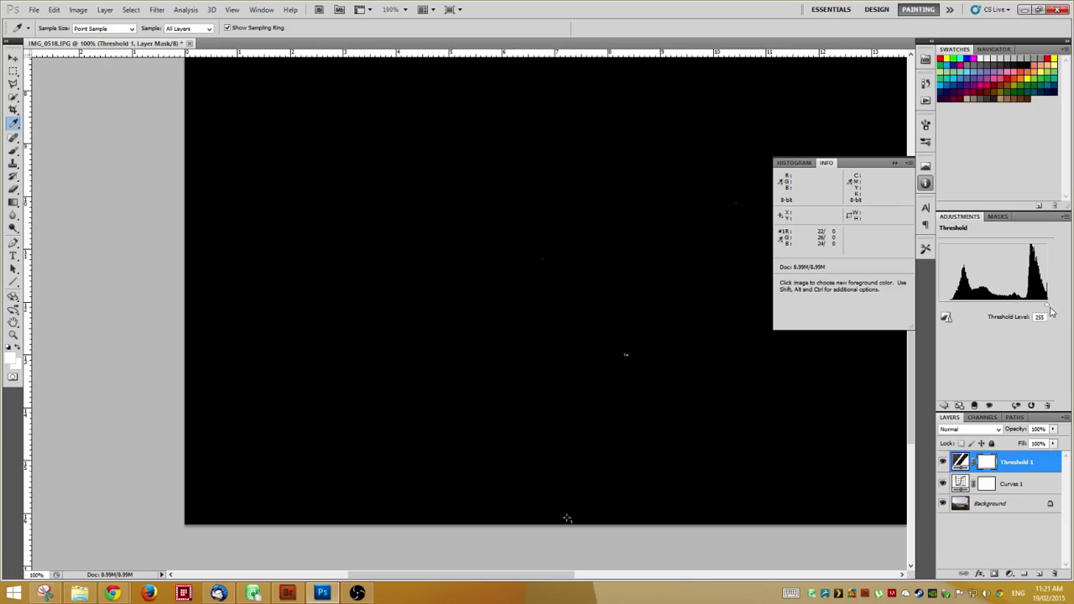
pyautogui.moveTo(394, 195); pyautogui.dragTo(473, 409)
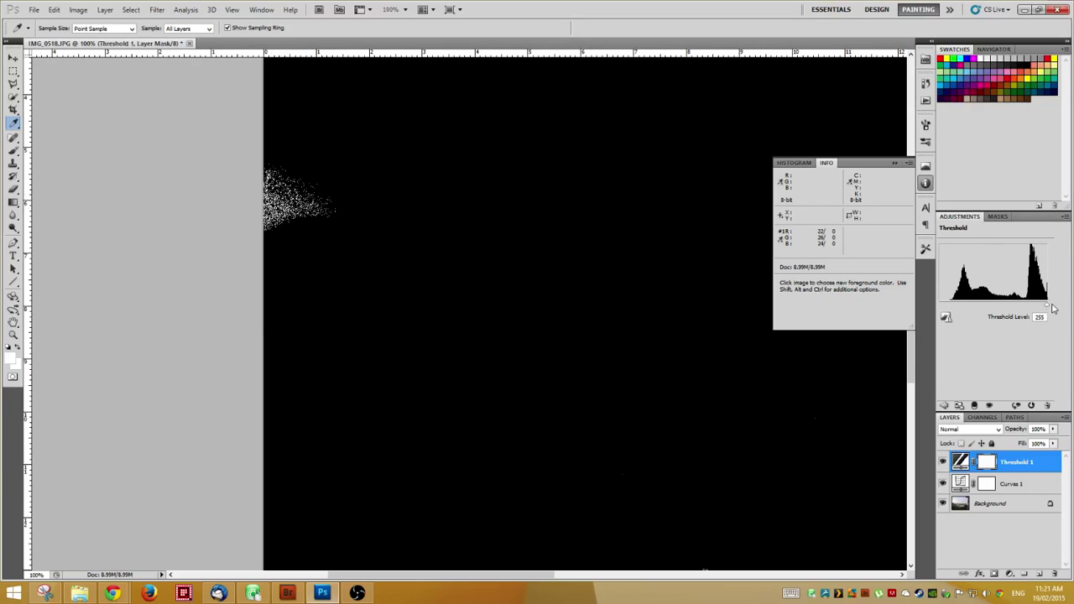
pyautogui.moveTo(1048, 311); pyautogui.dragTo(1046, 310)
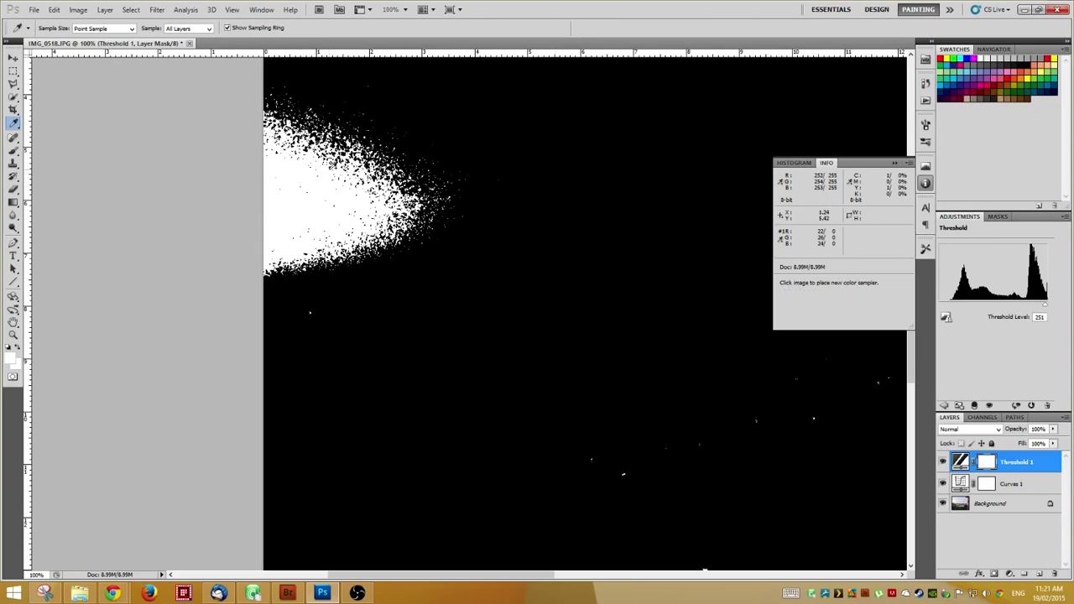
pyautogui.keyDown('shift'); pyautogui.click(329, 171); pyautogui.keyUp('shift')
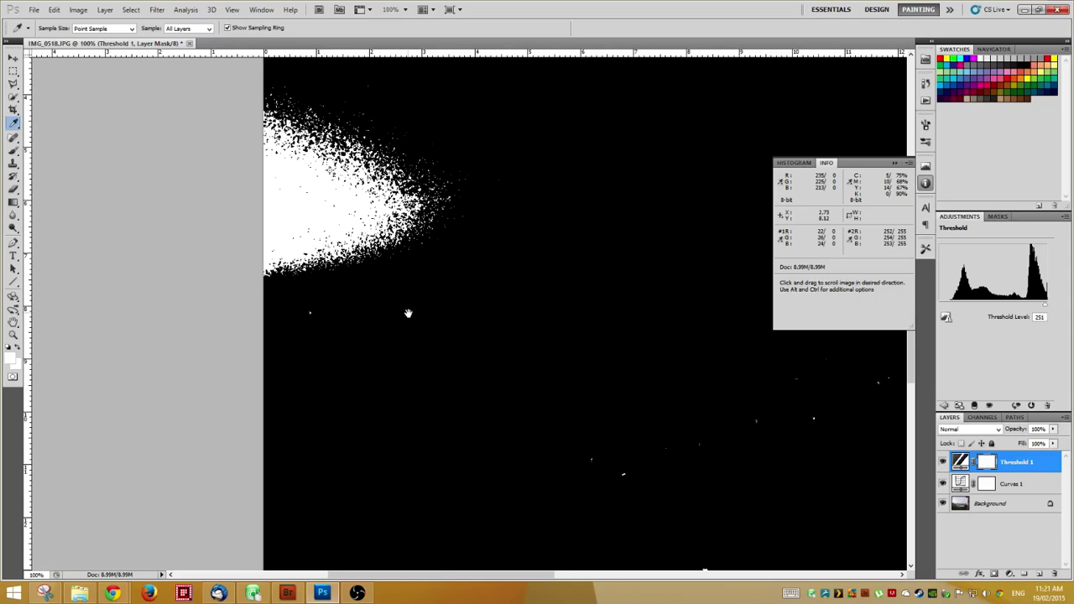
# Delete the Threshold layer and add a new Curves adjustment layer above Curves 1.
pyautogui.moveTo(408, 311); pyautogui.dragTo(376, 233)
pyautogui.moveTo(1009, 467); pyautogui.dragTo(1053, 574)
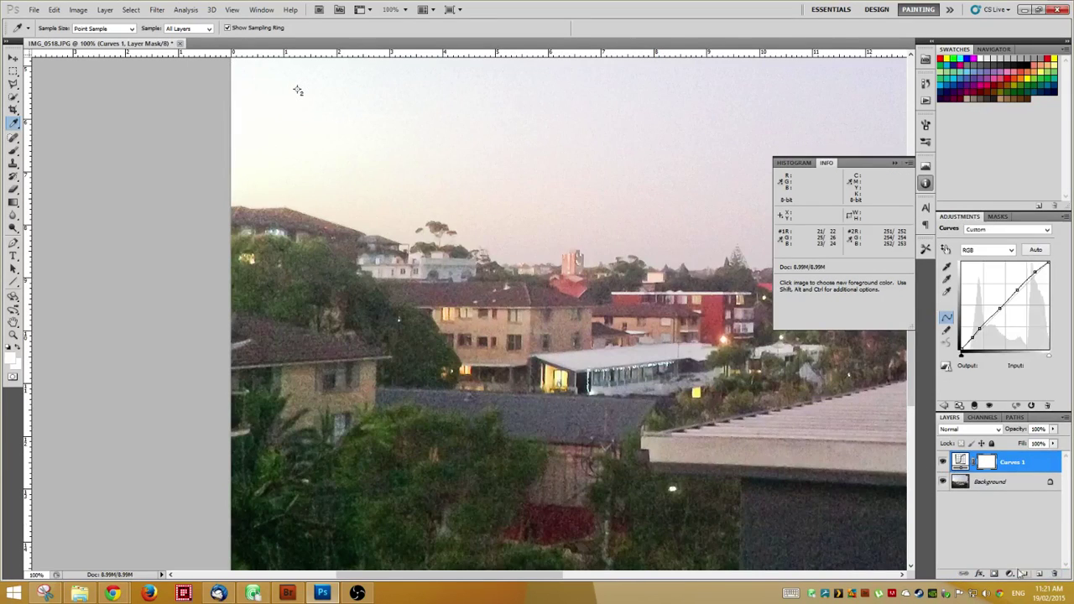
pyautogui.click(946, 405)
pyautogui.click(989, 267)
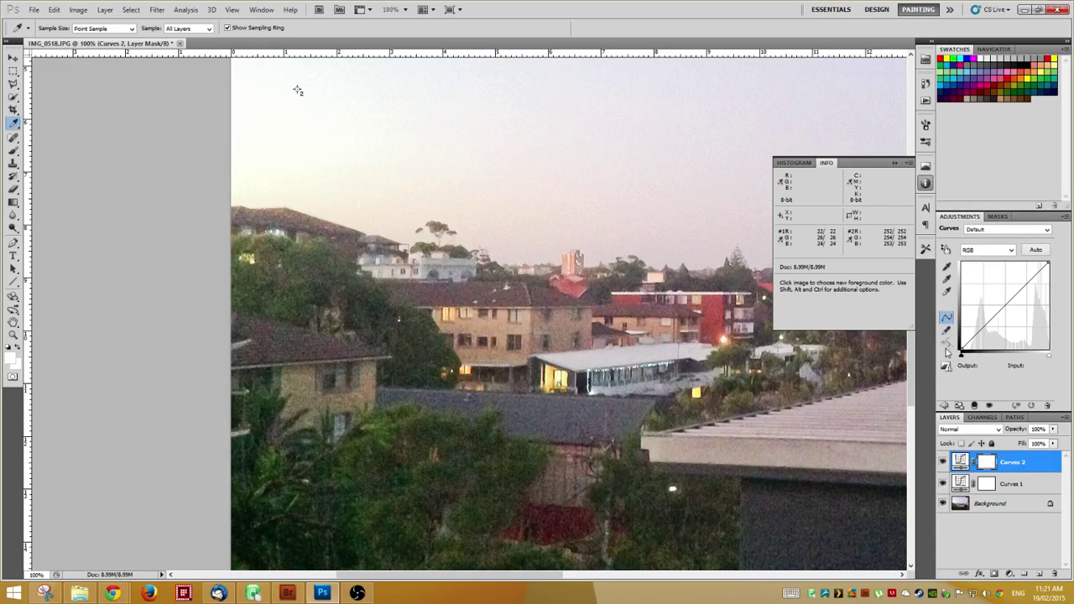
# Set the Curves 2 black point by sampling the first color sampler's spot in the dark foliage along the photo's bottom edge.
pyautogui.moveTo(501, 490); pyautogui.dragTo(508, 316)
pyautogui.click(947, 267)
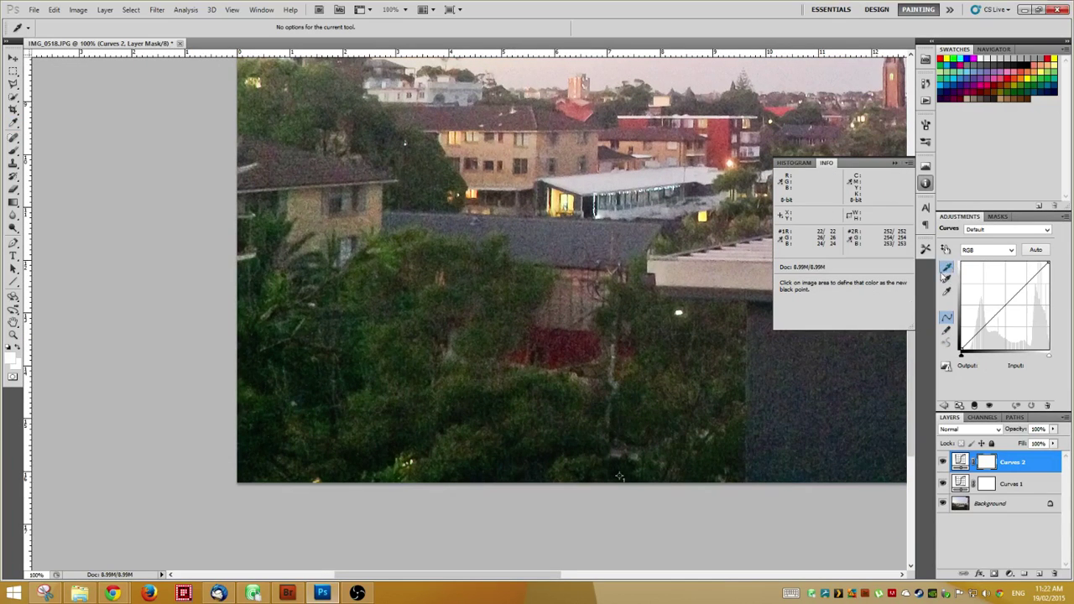
pyautogui.click(621, 475)
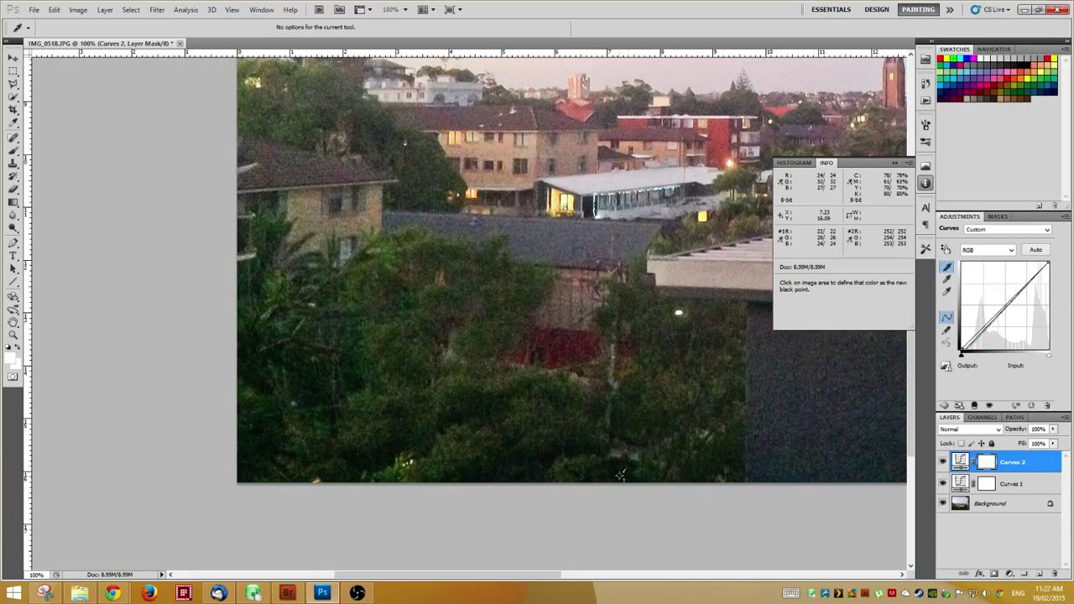
# Set the Curves 2 white point by sampling the second color sampler's spot in the bright sky, and hide the Info read-out.
pyautogui.moveTo(444, 202); pyautogui.dragTo(629, 515)
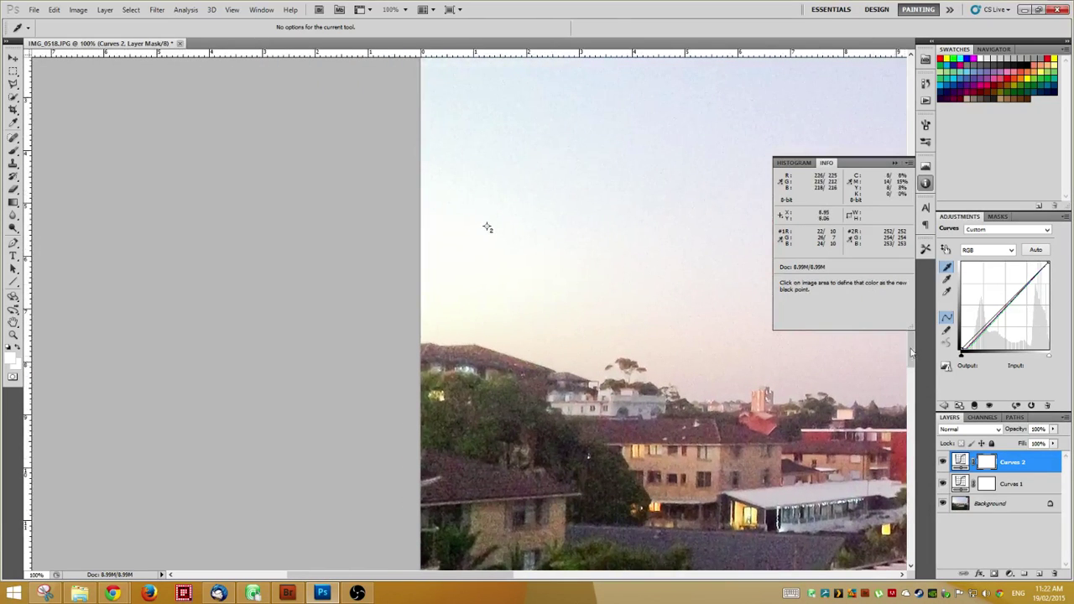
pyautogui.click(948, 292)
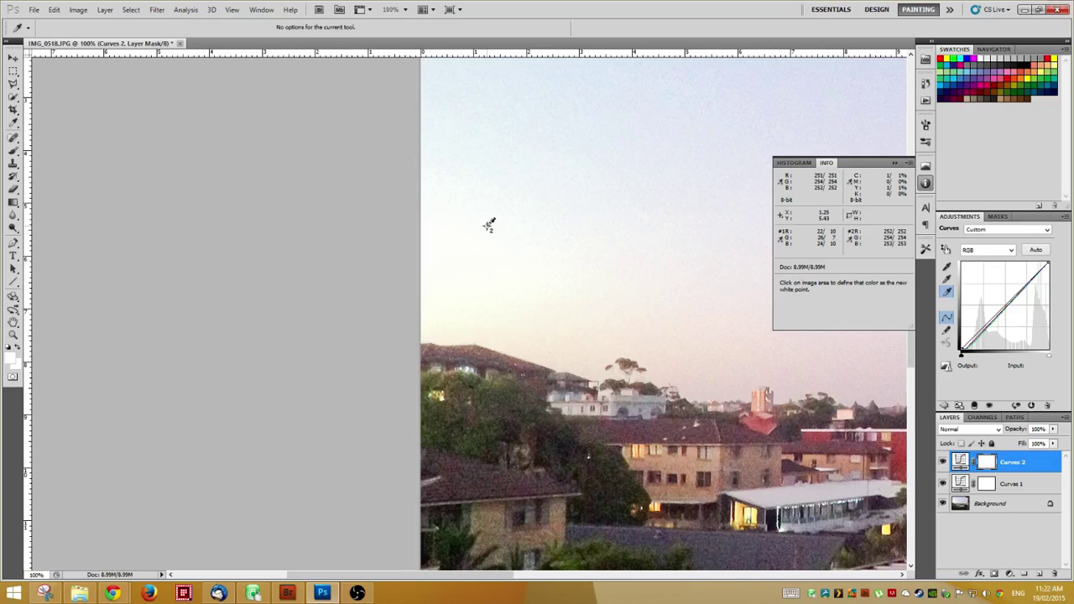
pyautogui.click(489, 225)
pyautogui.moveTo(769, 399); pyautogui.dragTo(496, 378)
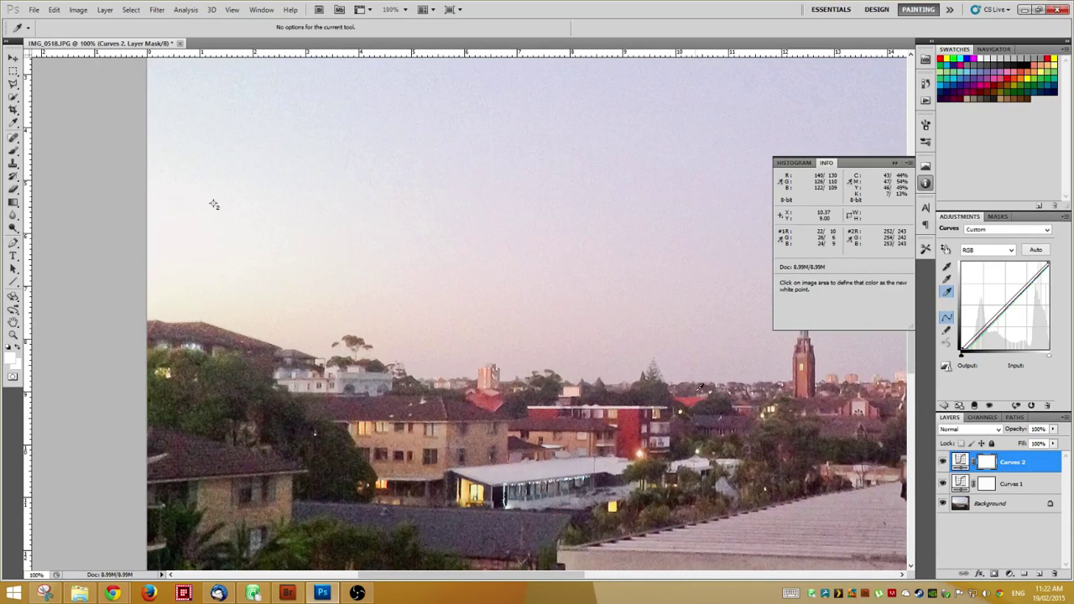
pyautogui.hotkey('ctrl', '0')
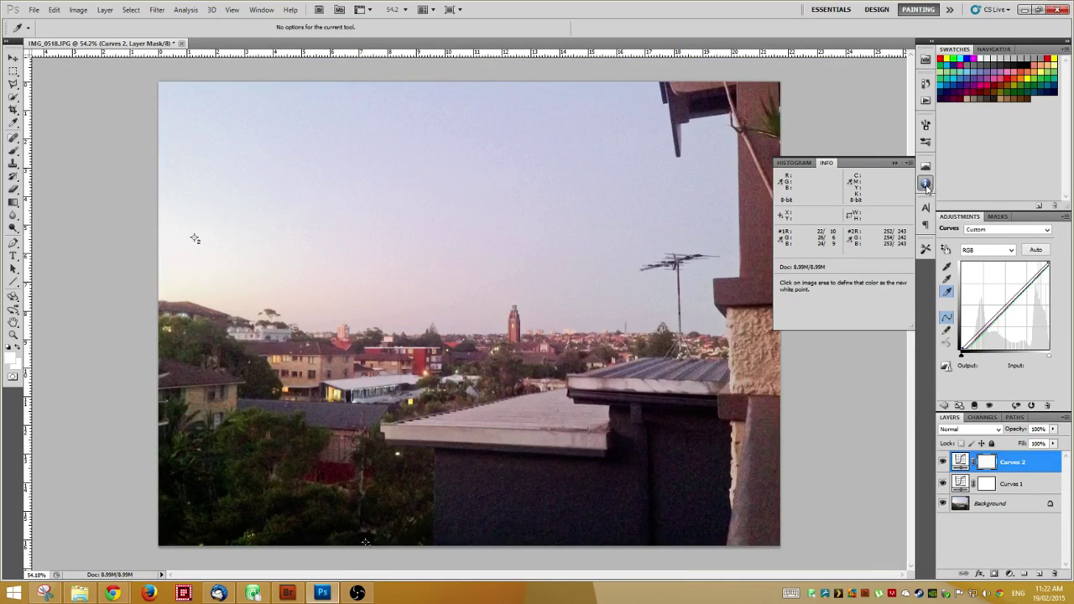
pyautogui.click(926, 183)
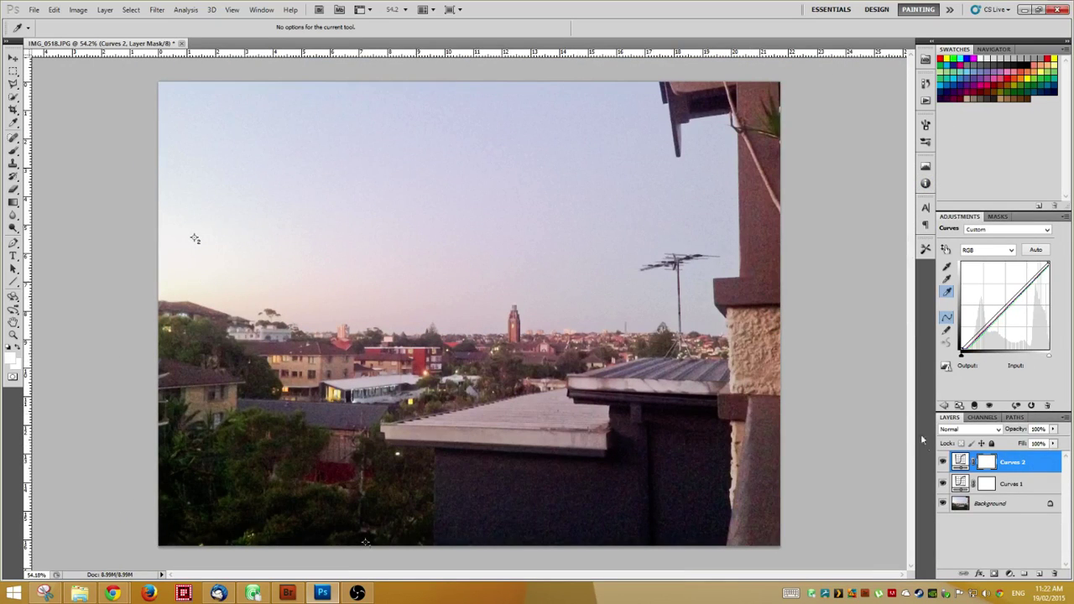
# Toggle the visibility of both Curves layers off and on to compare the corrected photo with the original.
pyautogui.click(944, 462)
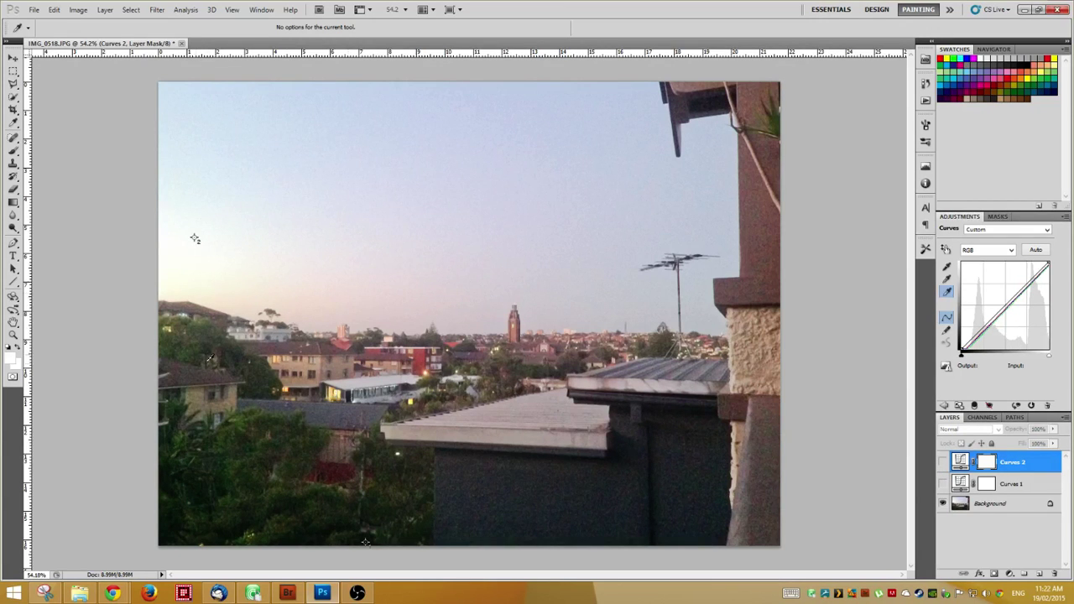
pyautogui.click(944, 470)
pyautogui.click(944, 470)
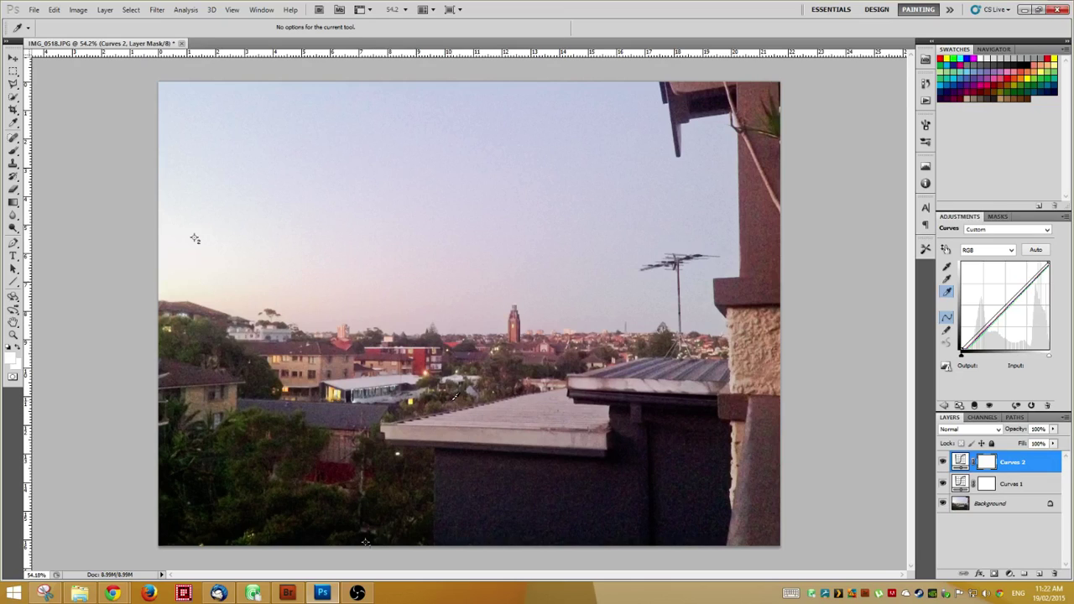
# Create a new layer group above Curves 2 and name it "Curves Adjustments".
pyautogui.click(1020, 488)
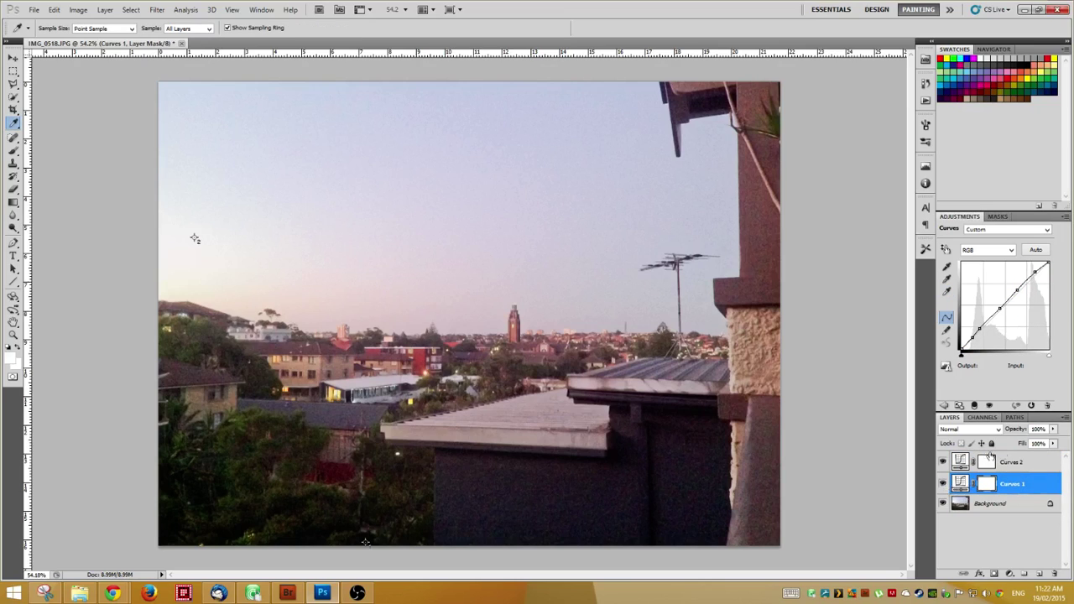
pyautogui.click(1020, 463)
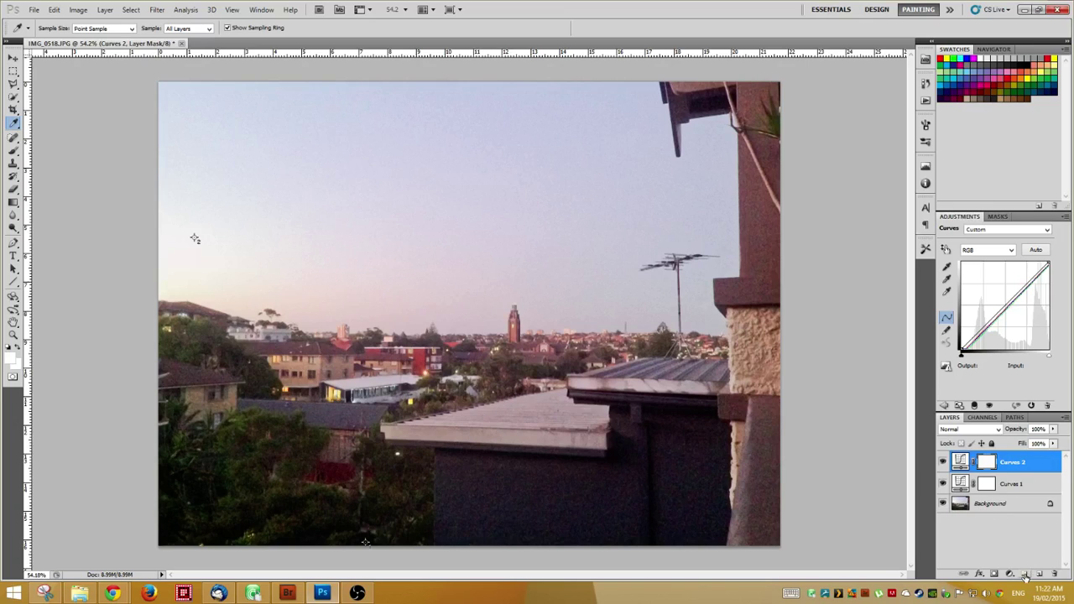
pyautogui.click(1025, 575)
pyautogui.doubleClick(988, 459)
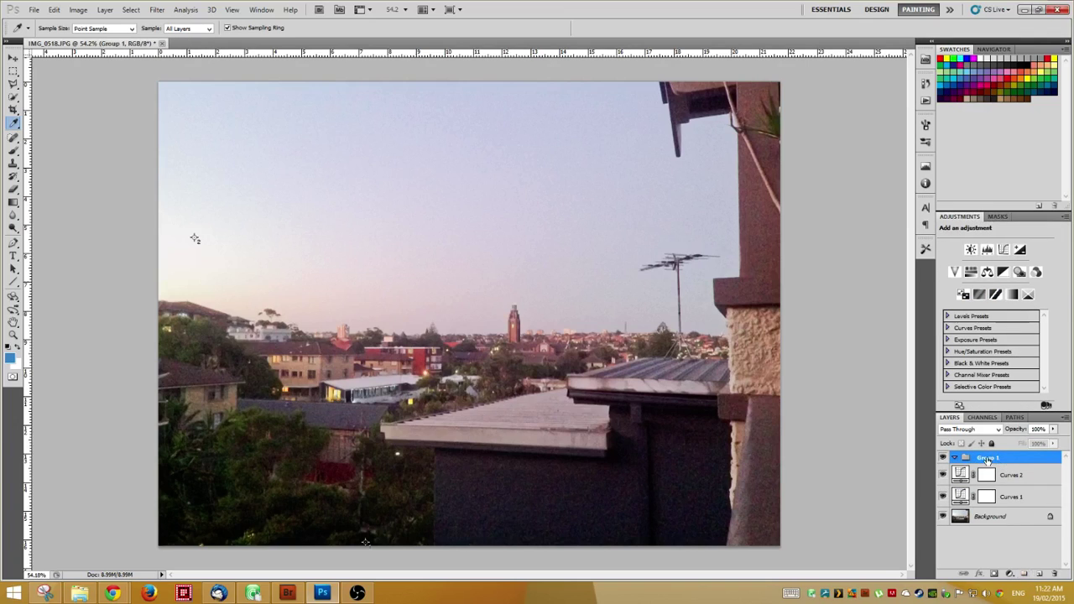
pyautogui.doubleClick(988, 460)
pyautogui.write('Curves Adjustments')
pyautogui.press('Return')
# Move the Curves 1 and Curves 2 layers into the Curves Adjustments group and collapse the group.
pyautogui.click(1041, 475)
pyautogui.keyDown('shift'); pyautogui.click(1041, 502); pyautogui.keyUp('shift')
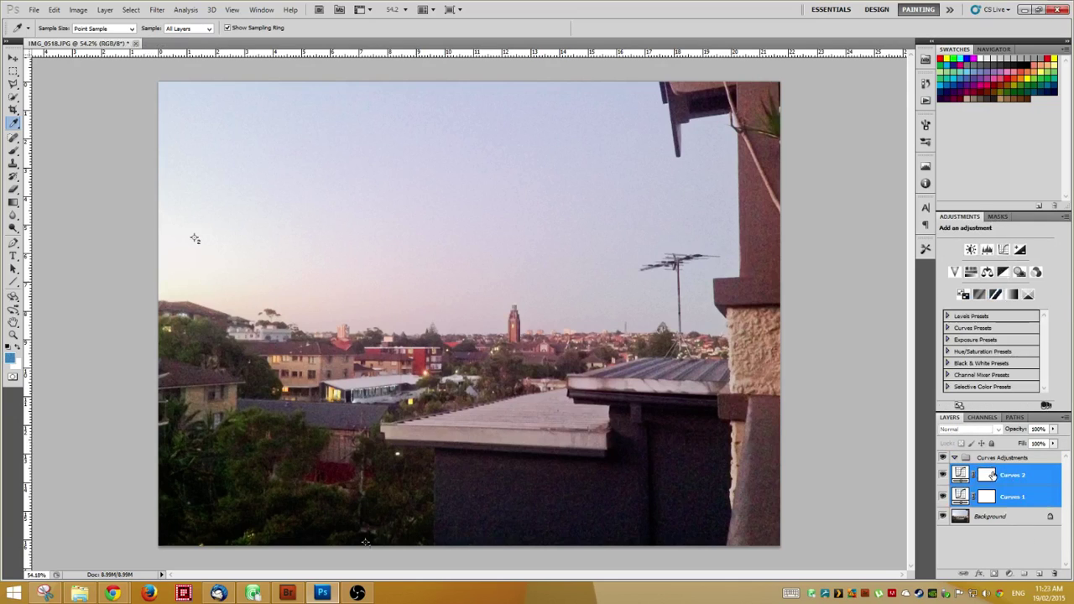
pyautogui.moveTo(988, 476); pyautogui.dragTo(955, 460)
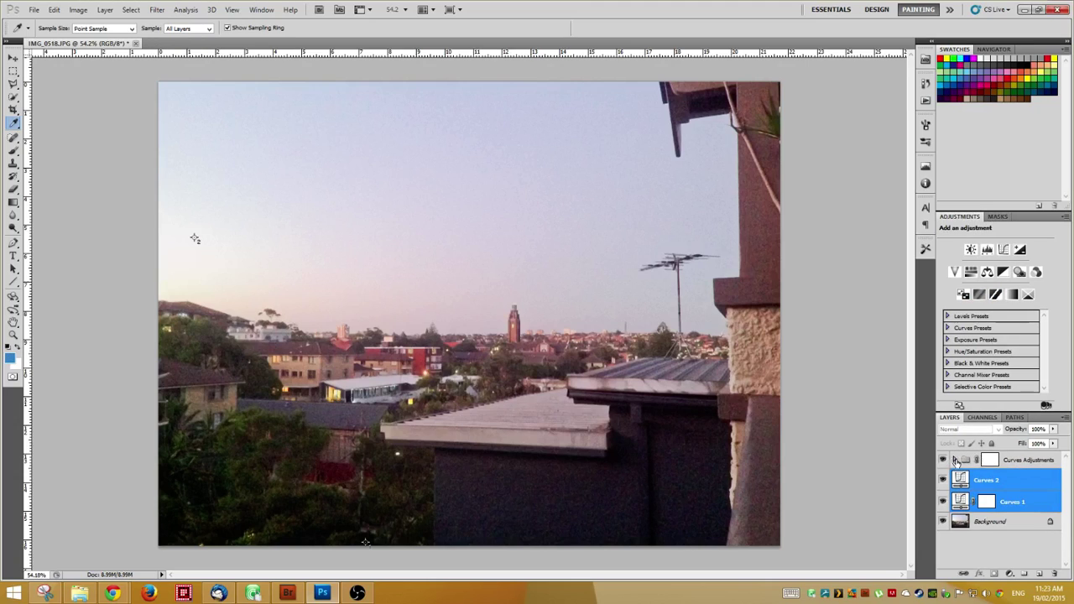
pyautogui.moveTo(961, 480); pyautogui.dragTo(976, 463)
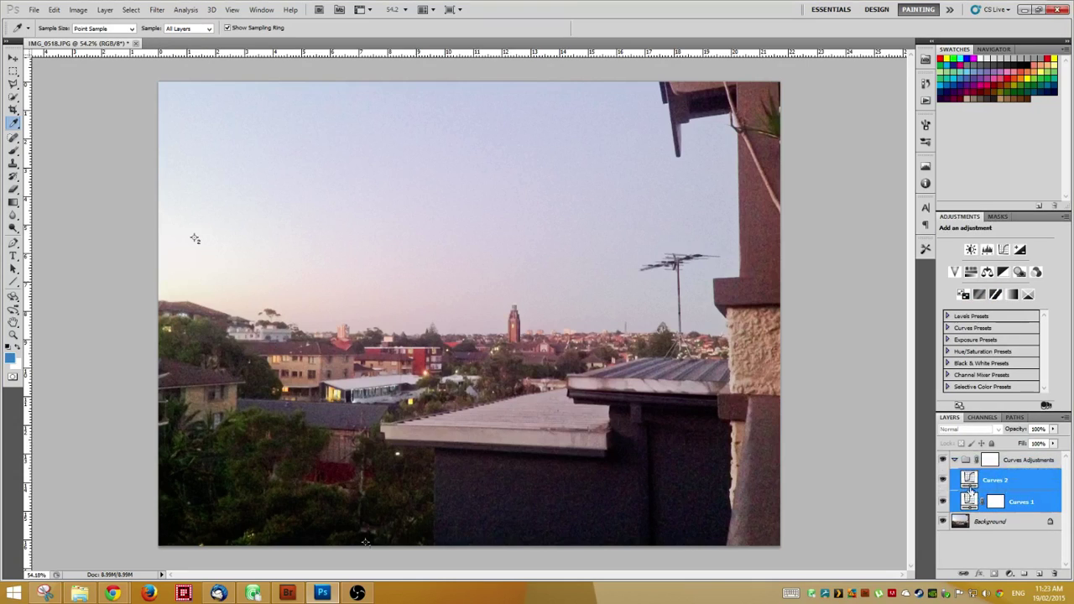
pyautogui.click(955, 463)
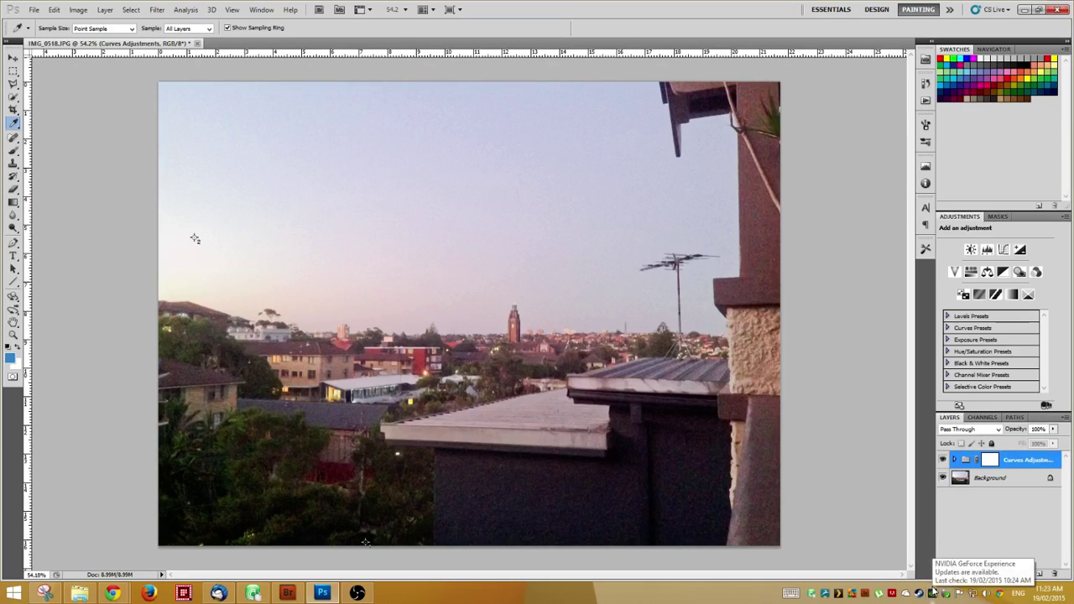
# Toggle the Curves Adjustments group's visibility off and on to compare the photo before and after the correction.
pyautogui.click(942, 461)
pyautogui.click(942, 461)
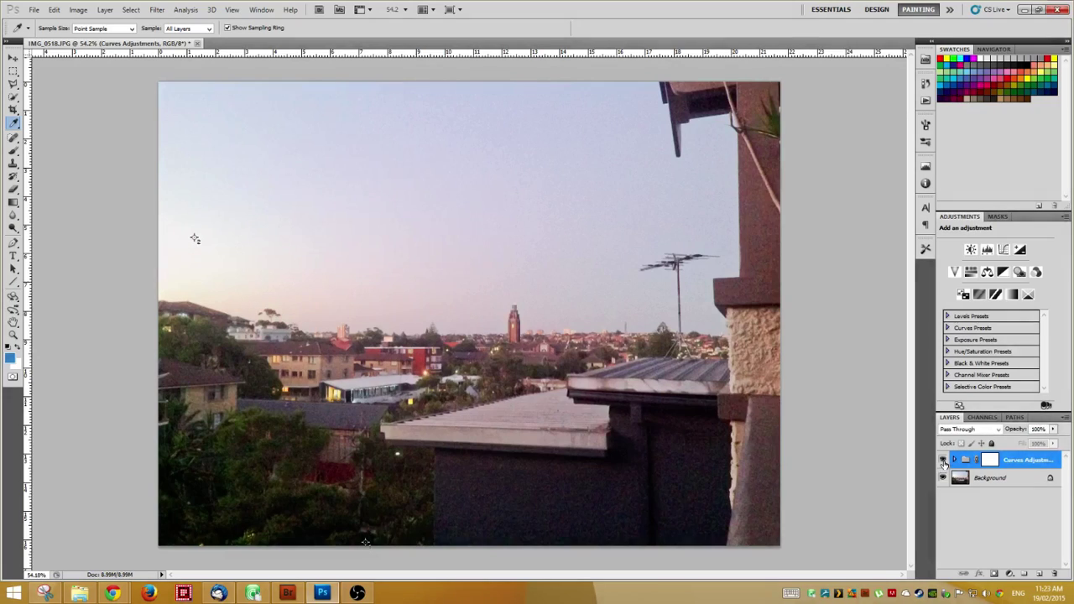
pyautogui.click(943, 461)
pyautogui.click(942, 461)
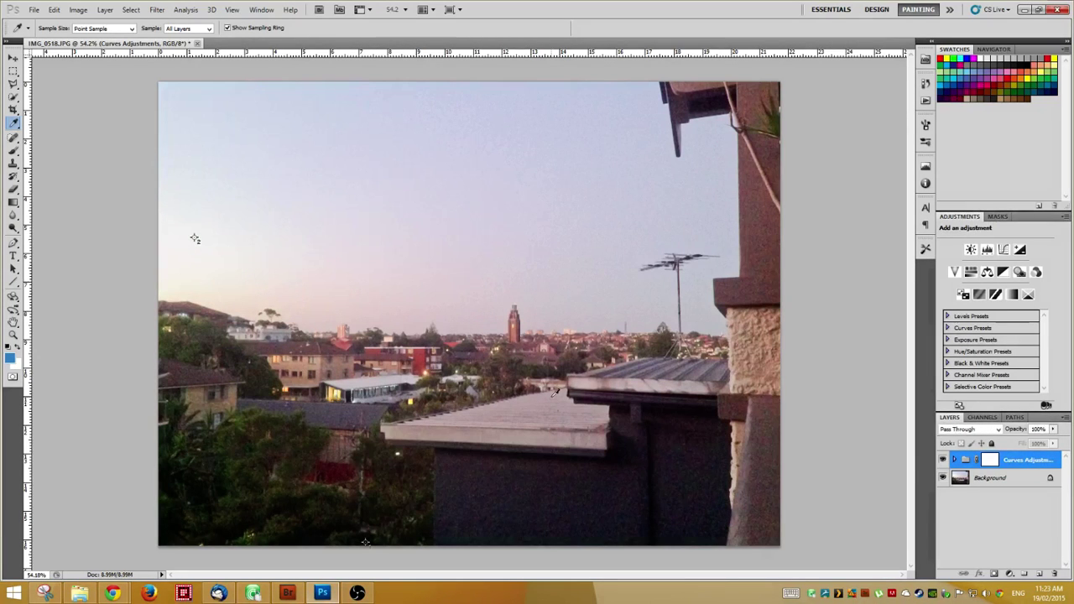